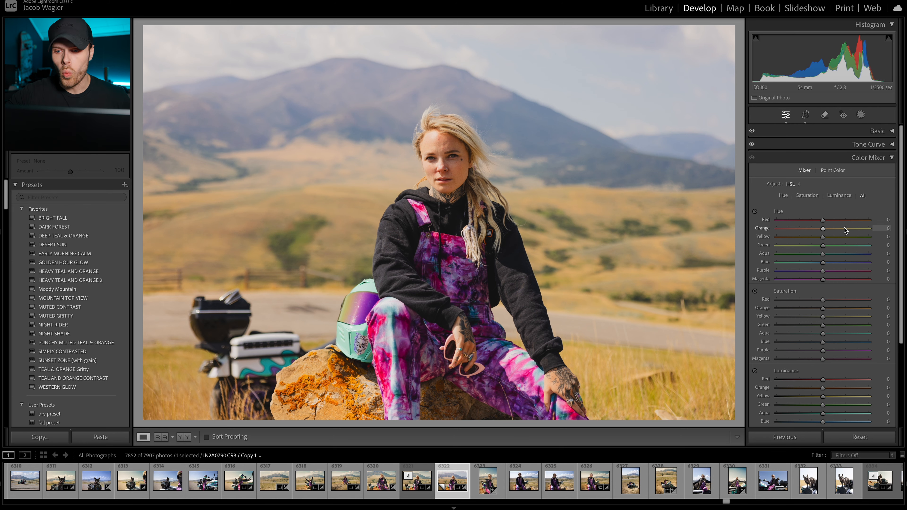
Step: Examine the woman's face, tie-dye overalls, helmet and the rock up close in the portrait
left_click(454, 160)
left_click(454, 159)
left_click(480, 263)
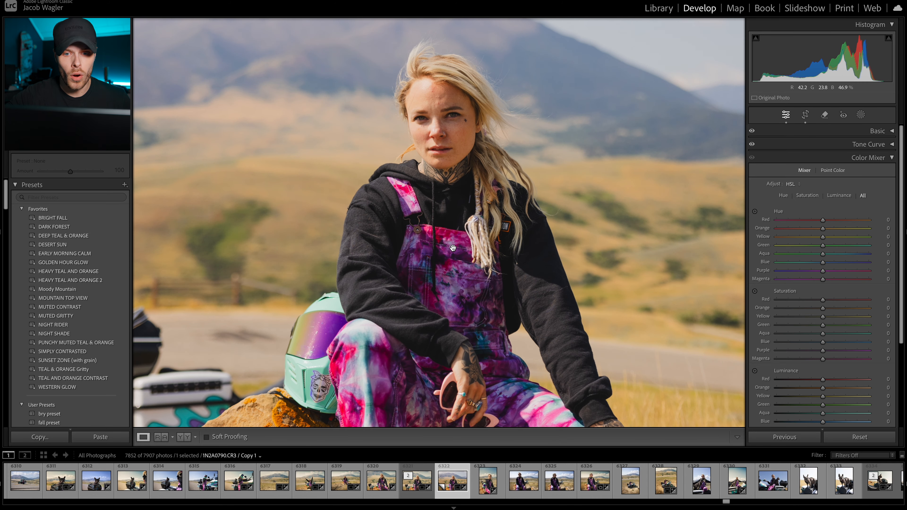
left_click_drag(453, 248, 453, 187)
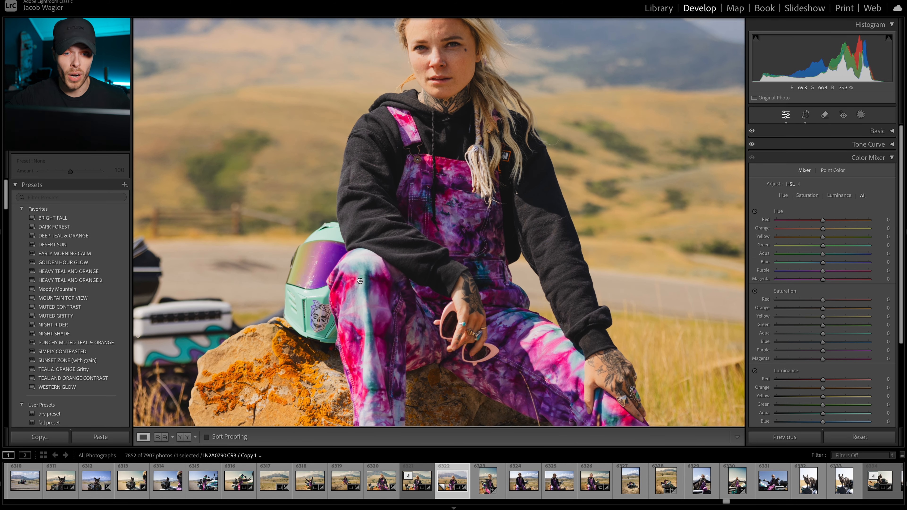
left_click_drag(370, 312, 359, 244)
left_click(383, 219)
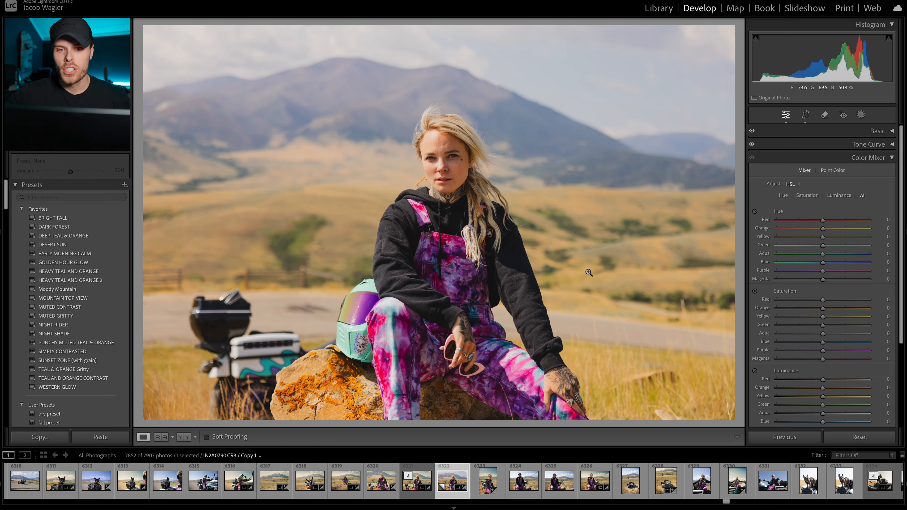
left_click(449, 158)
left_click_drag(446, 157, 404, 458)
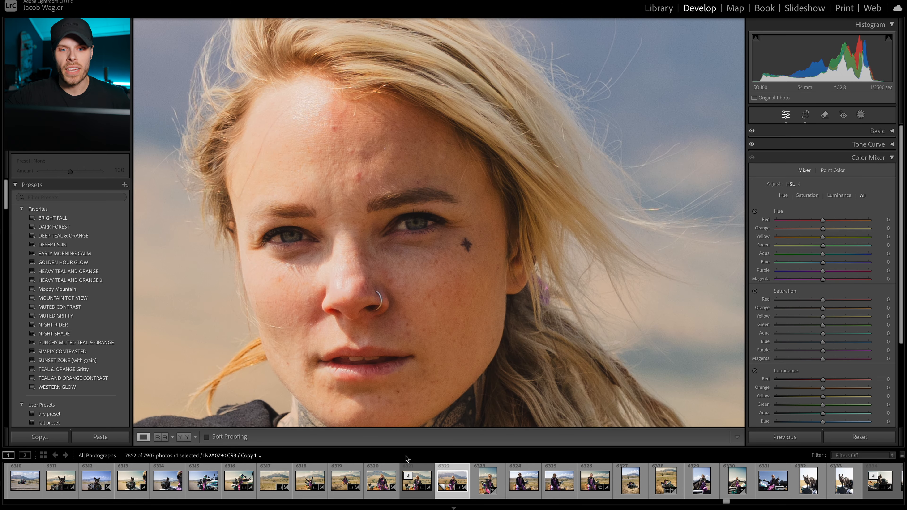
left_click(420, 332)
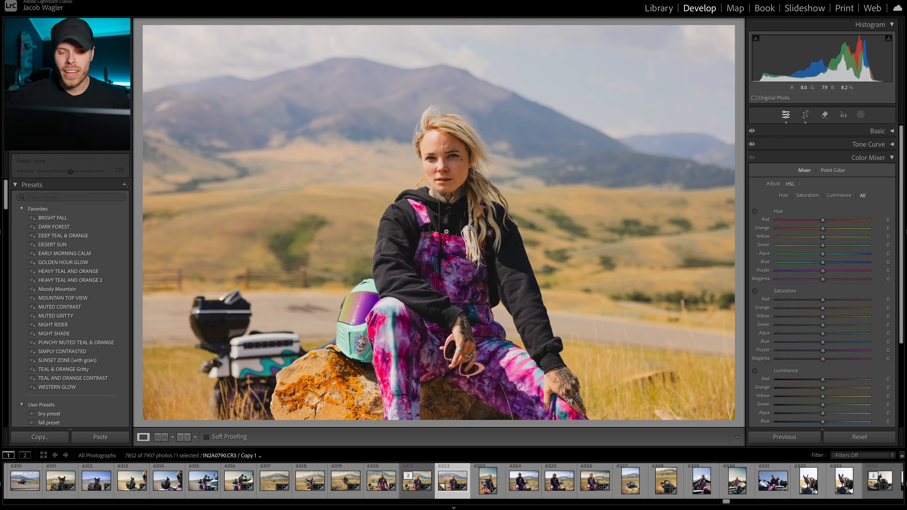
Step: Review the Basic and Tone Curve adjustments applied to the portrait
left_click(892, 131)
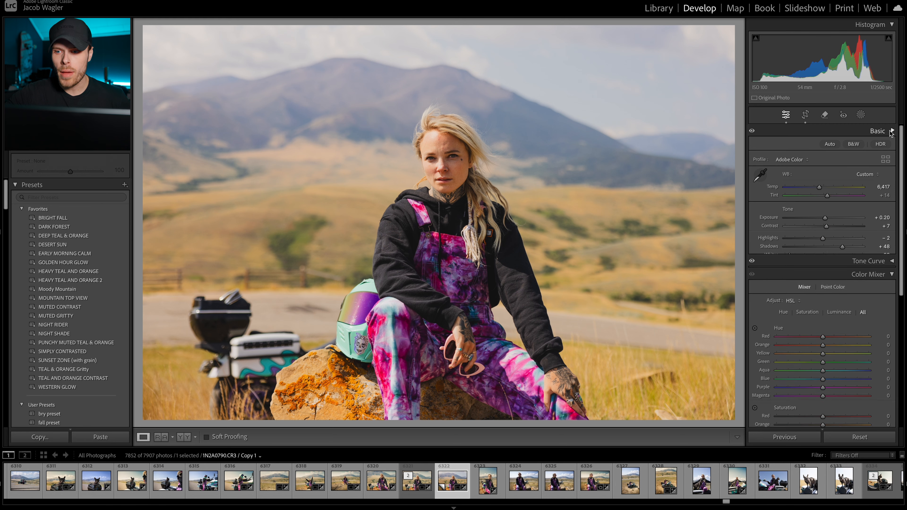
left_click(892, 131)
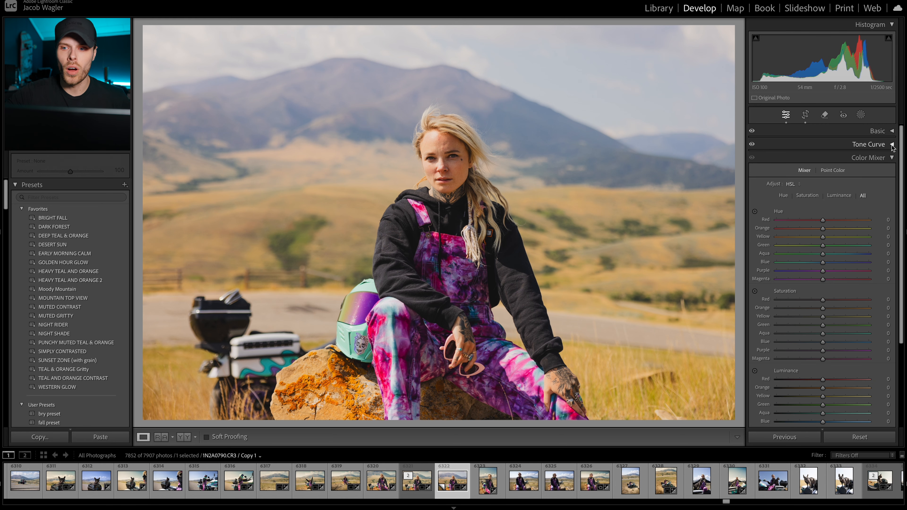
left_click(892, 145)
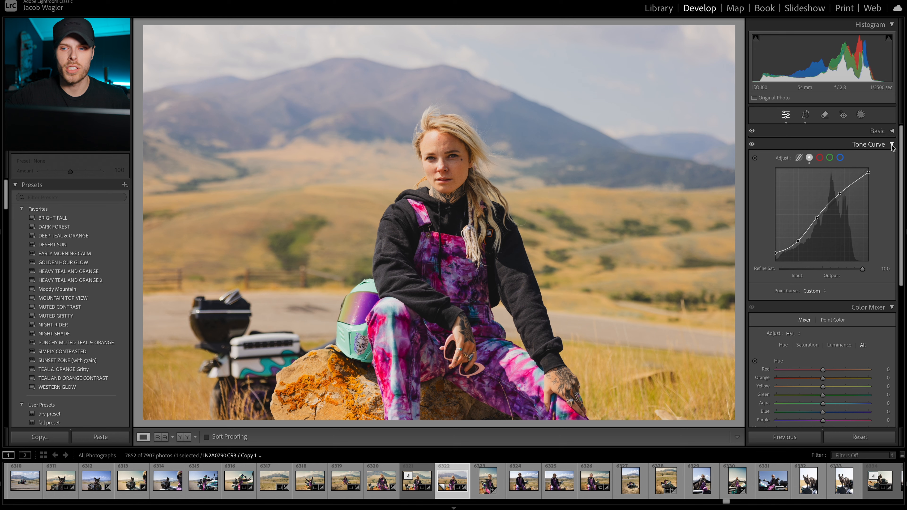
left_click(891, 145)
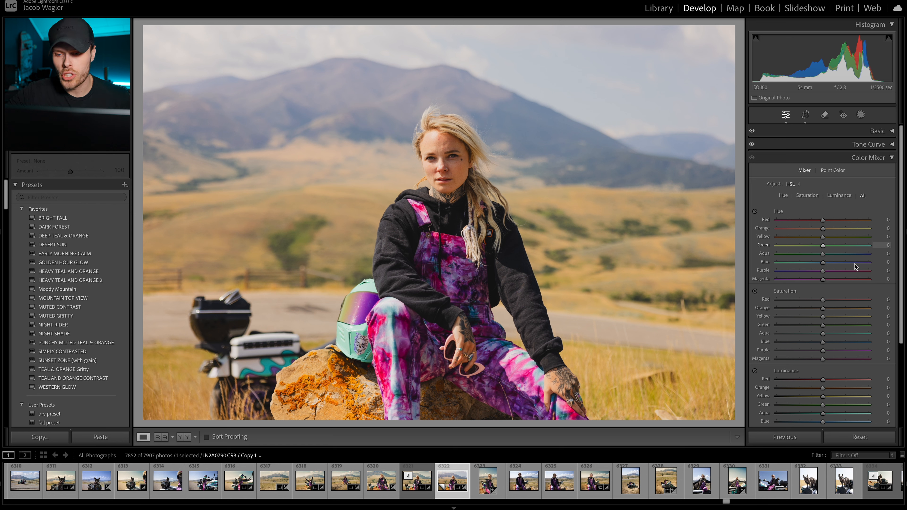
Step: Desaturate every colour except orange: Red -96, Yellow -100, Green -97, Aqua -99, Blue -96, Purple -95 and Magenta -94
scroll(832, 304, "down", 3)
scroll(830, 304, "down", 1)
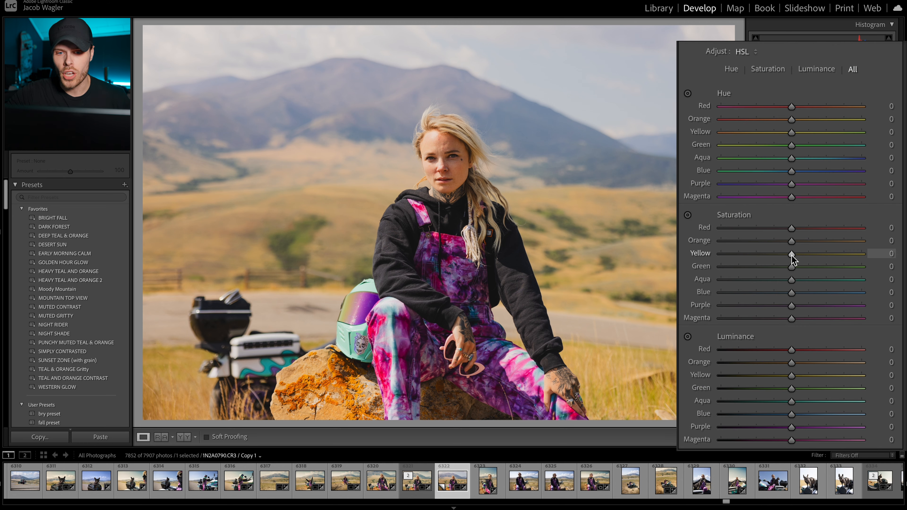
left_click_drag(792, 254, 708, 256)
left_click_drag(789, 266, 720, 284)
left_click_drag(779, 292, 725, 293)
left_click_drag(792, 305, 725, 318)
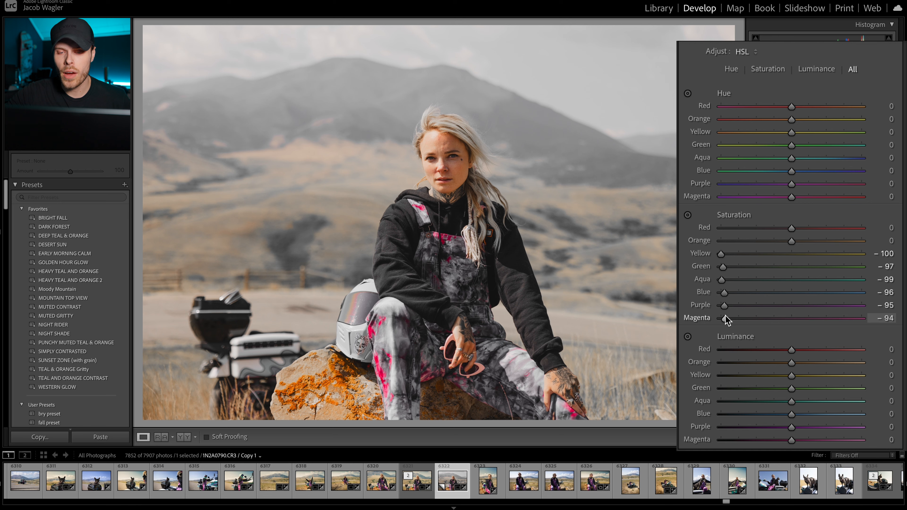
left_click_drag(778, 229, 720, 229)
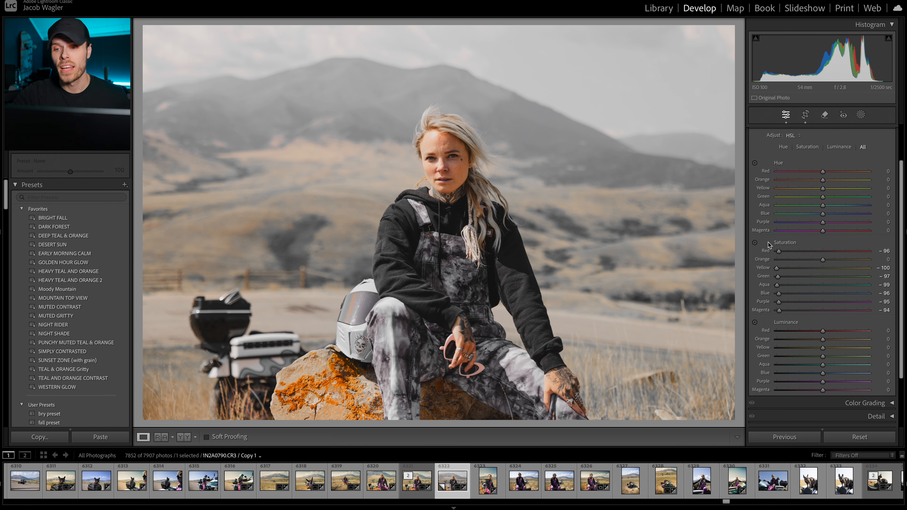
Step: Try hues of 39 and 209 on the Global color grading wheel without adding saturation
scroll(876, 145, "up", 5)
left_click(892, 175)
left_click(891, 172)
left_click_drag(854, 289, 840, 249)
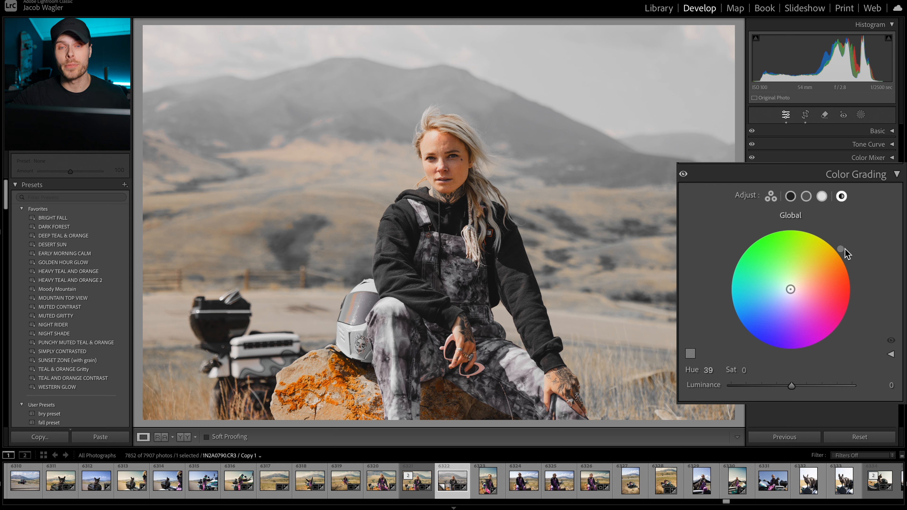
left_click_drag(841, 249, 736, 315)
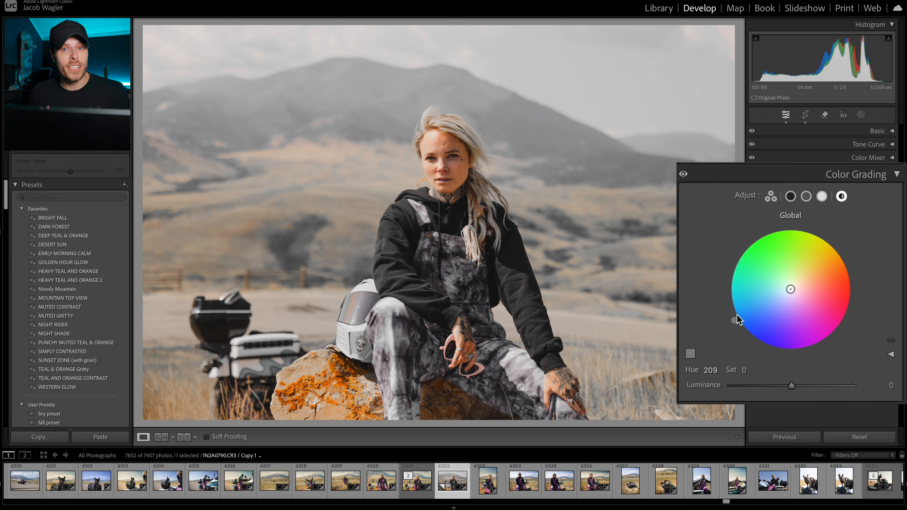
left_click(896, 175)
left_click(892, 172)
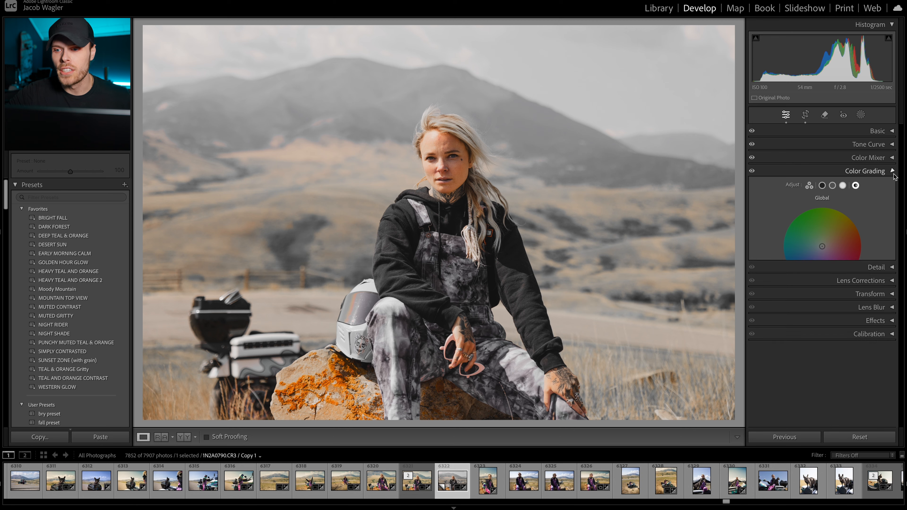
Step: Restore the Color Mixer saturation of Blue, Aqua and Purple to 0
left_click(872, 157)
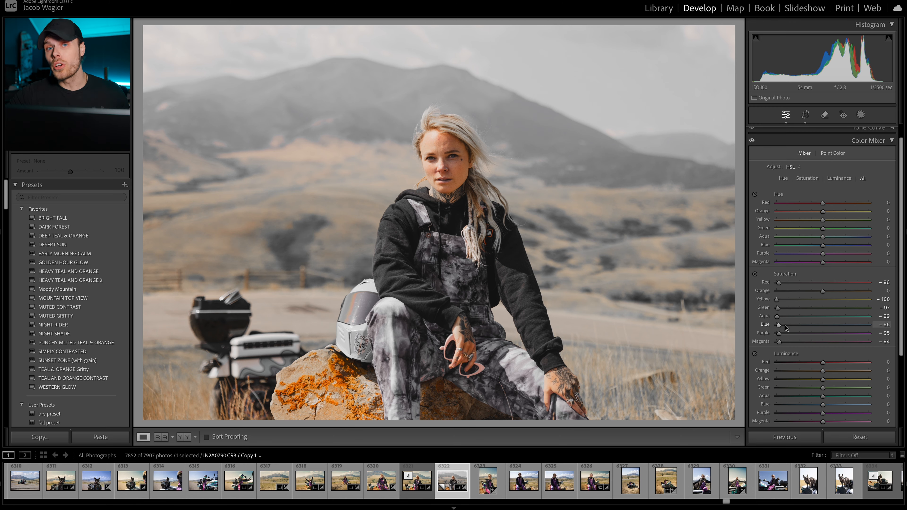
mouse_move(785, 324)
left_mouse_down()
mouse_move(829, 325)
mouse_move(794, 311)
left_mouse_up()
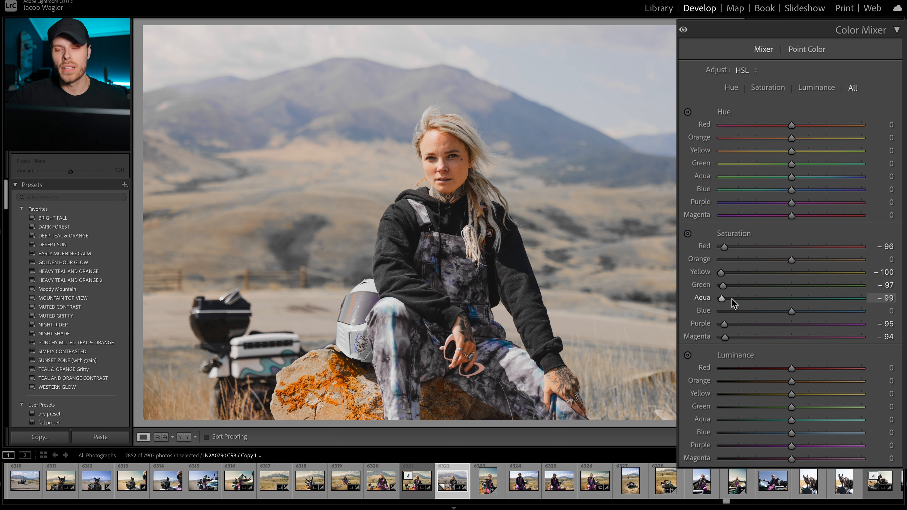
left_click_drag(731, 298, 793, 300)
left_click_drag(725, 325, 792, 324)
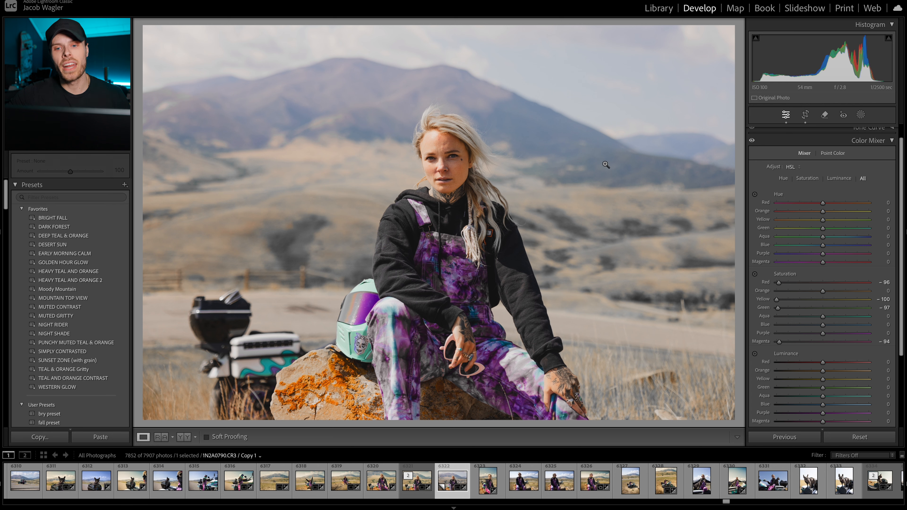
left_click(893, 142)
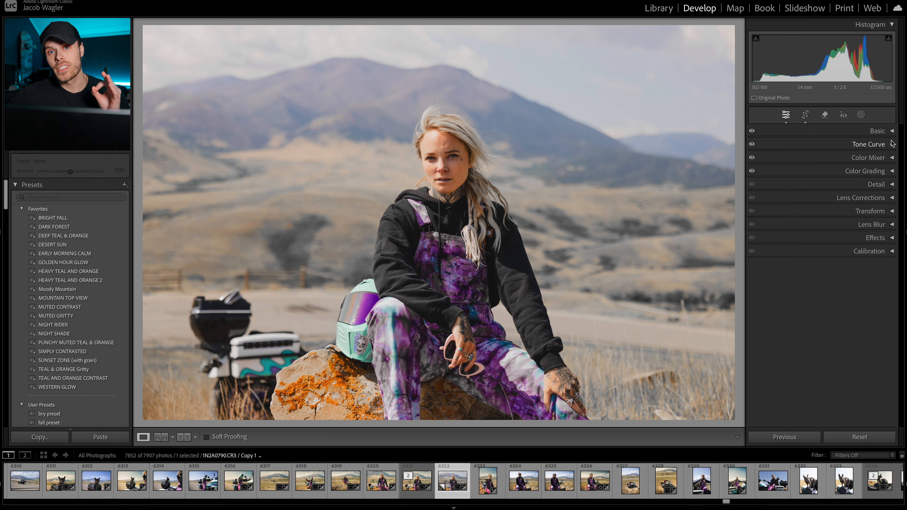
Step: Restore the Red saturation to 0 in the Color Mixer and check the woman's face up close
left_click(451, 152)
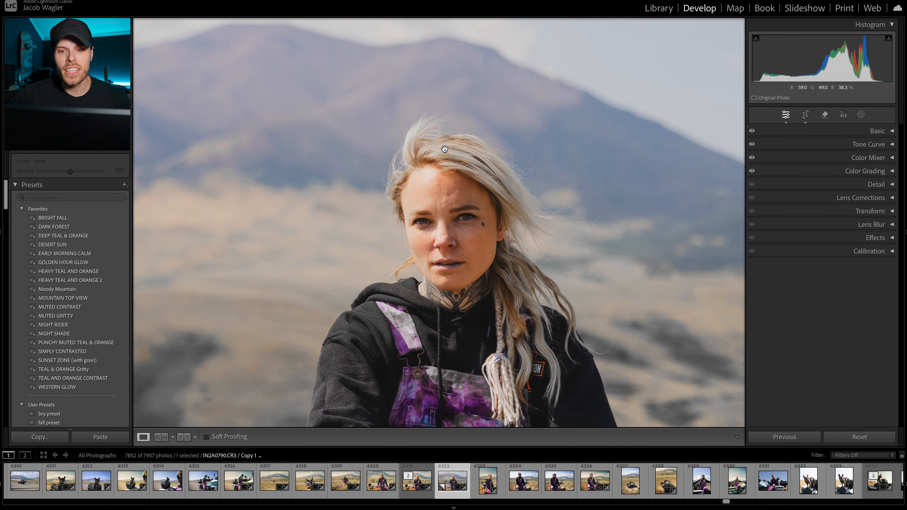
left_click_drag(459, 284, 458, 234)
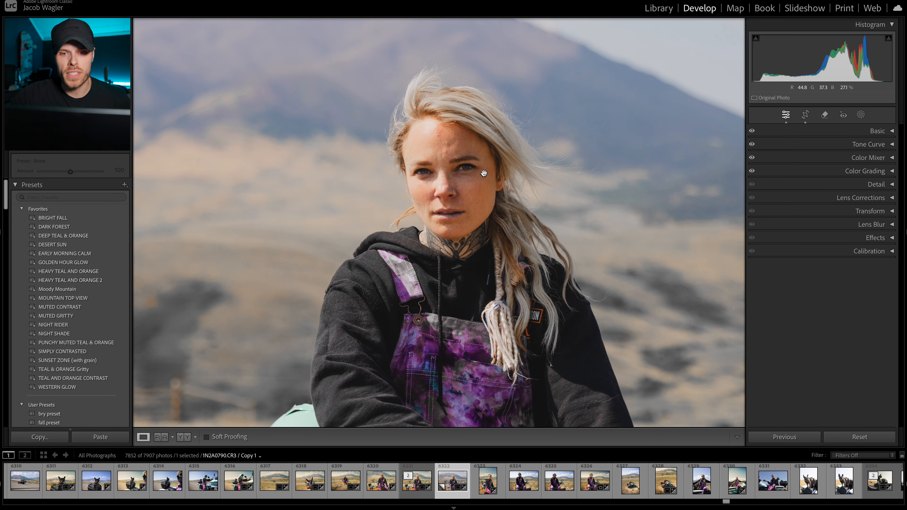
left_click(459, 209)
left_click(460, 209)
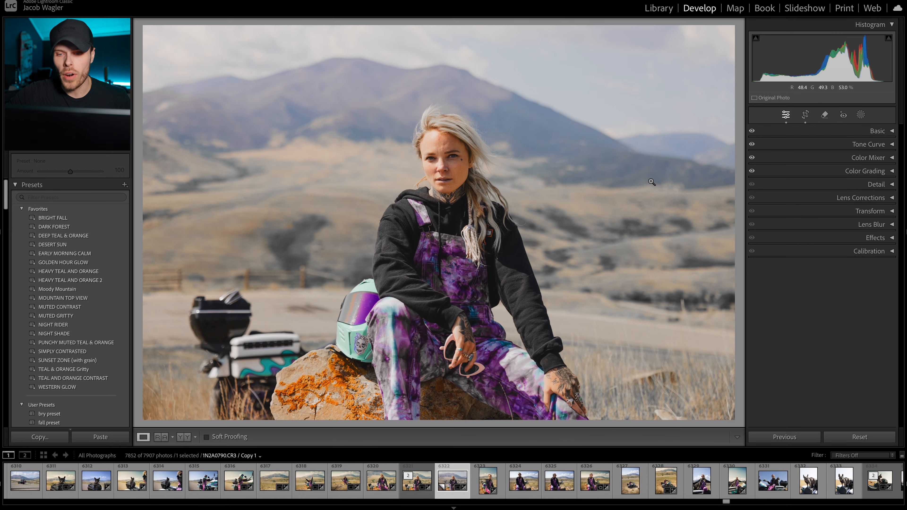
left_click(867, 157)
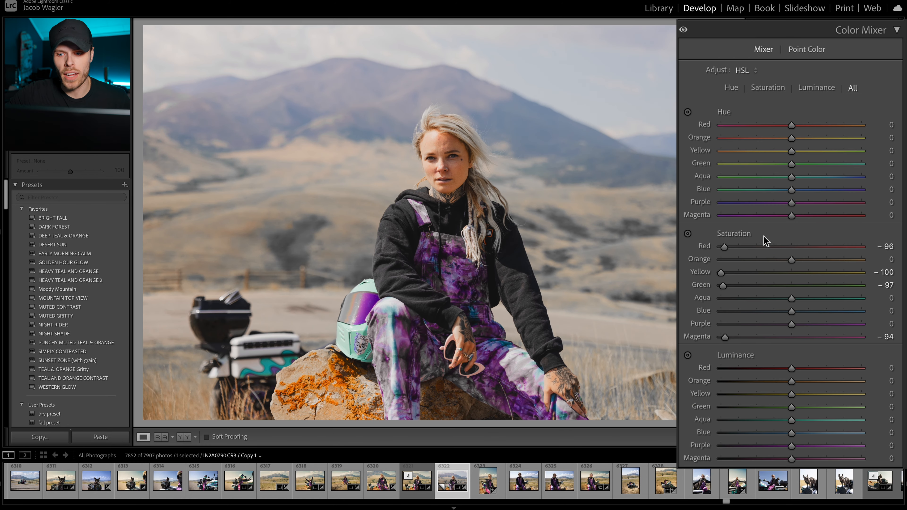
left_click_drag(790, 285, 823, 284)
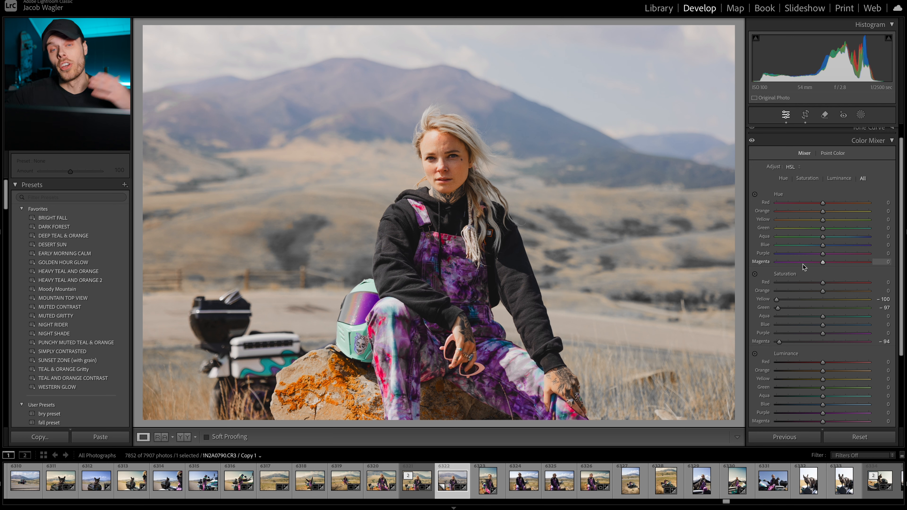
left_click(889, 141)
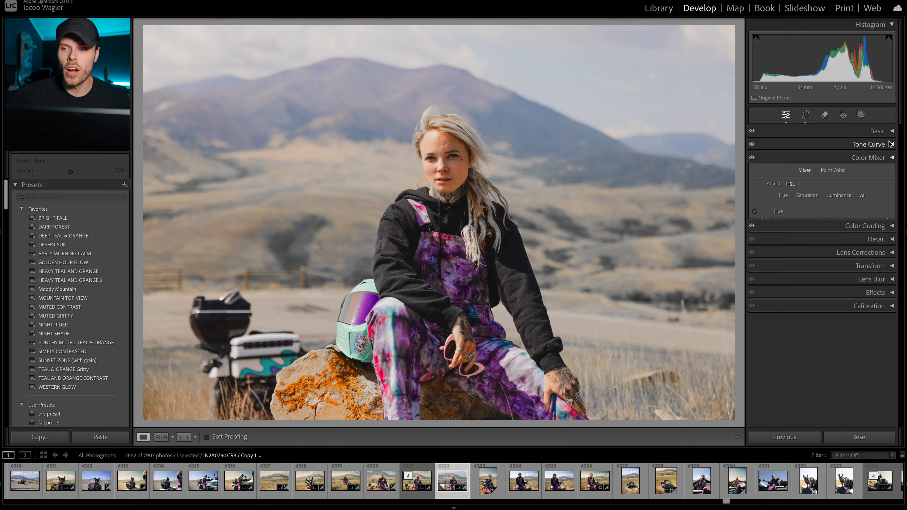
left_click(443, 157)
left_click(445, 157)
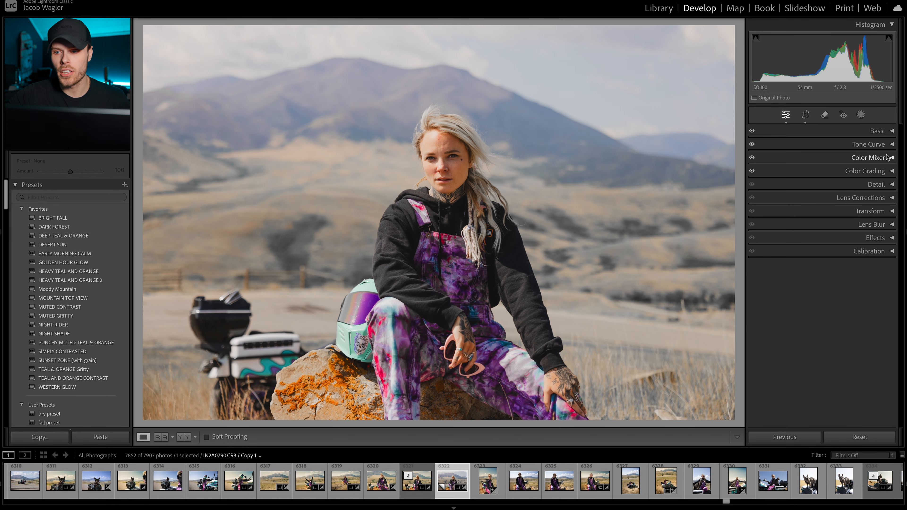
Step: Try a Global color grading tint at hue 250 and saturation 51, and shift its hue to 228
left_click(889, 171)
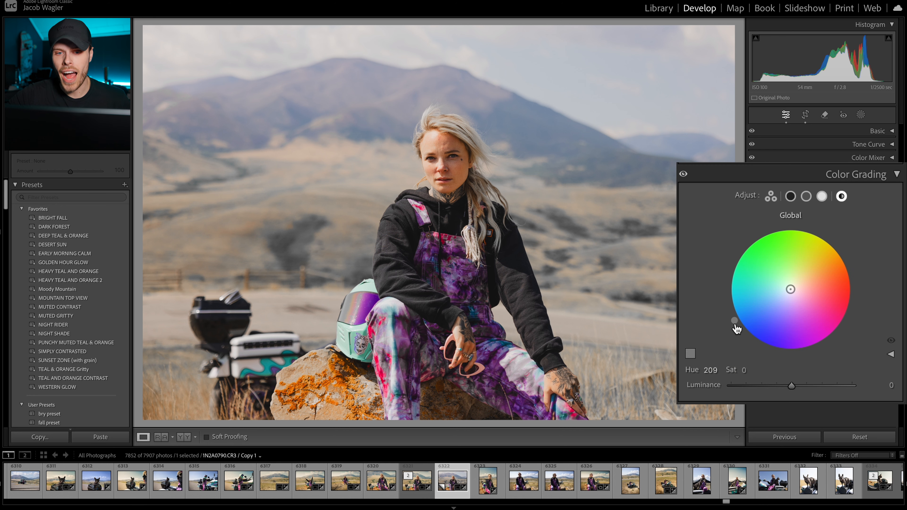
left_click_drag(736, 328, 768, 349)
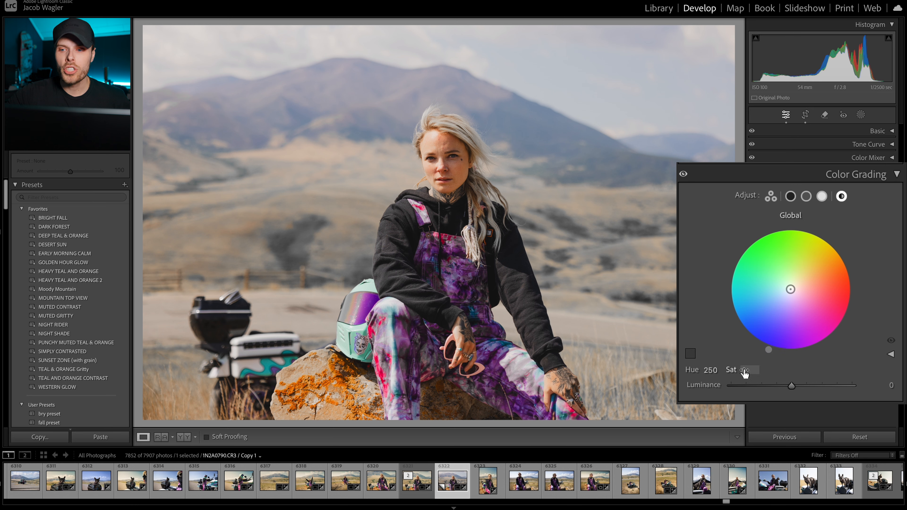
mouse_move(745, 372)
left_mouse_down()
mouse_move(764, 372)
mouse_move(751, 370)
left_mouse_up()
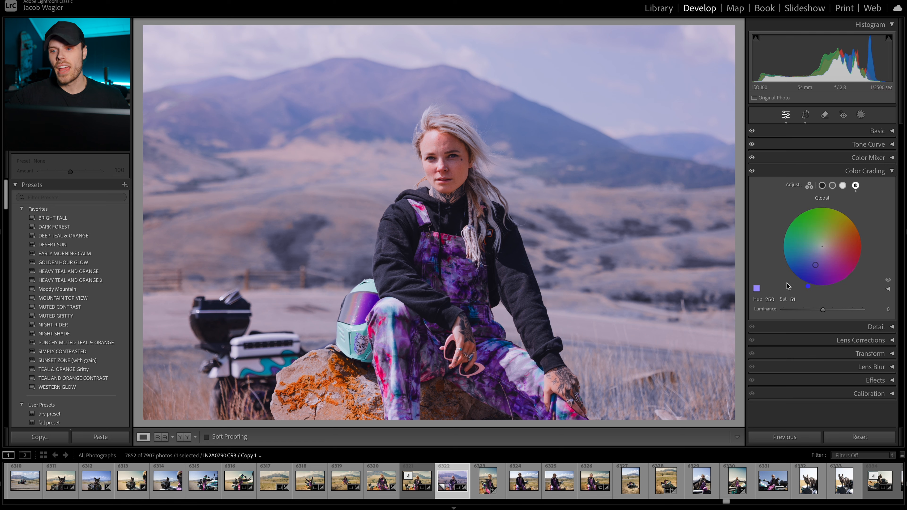
left_click_drag(771, 300, 755, 300)
left_click_drag(710, 370, 711, 370)
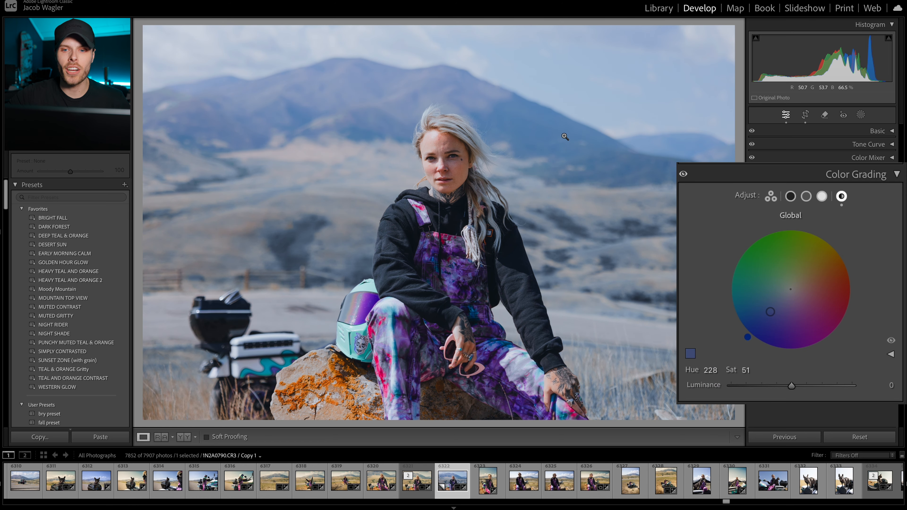
Step: Try weaker Global tints, including hue 249, and return the Global grade to hue 214 with saturation 0
left_click(744, 370)
type("8")
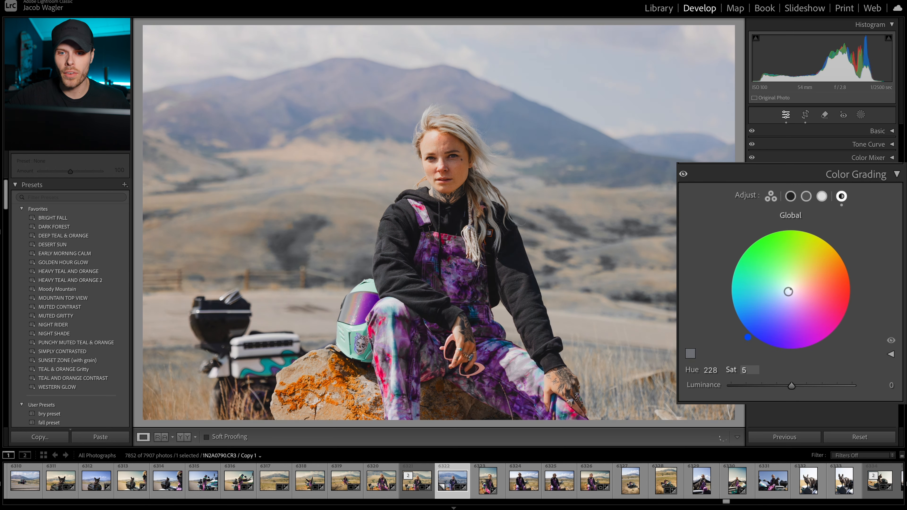
mouse_move(730, 370)
left_mouse_down()
mouse_move(738, 370)
mouse_move(722, 370)
left_mouse_up()
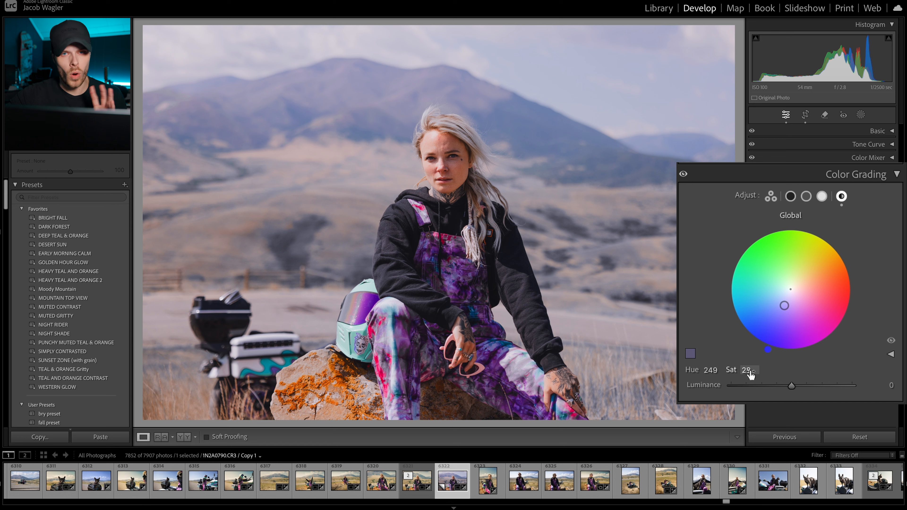
mouse_move(713, 368)
left_mouse_down()
mouse_move(700, 368)
mouse_move(736, 369)
left_mouse_up()
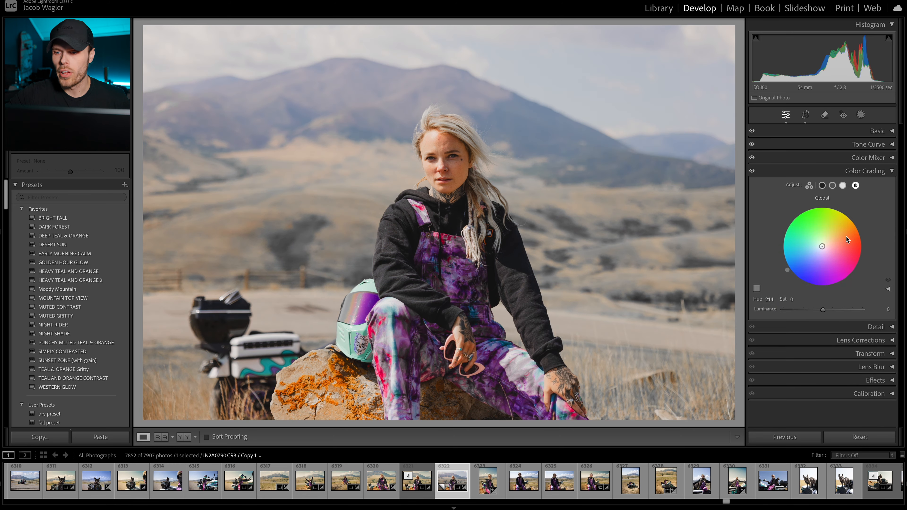
Step: Shift the Color Mixer hues of the cool colours to Aqua -8, Blue -22 and Purple -6
left_click(868, 158)
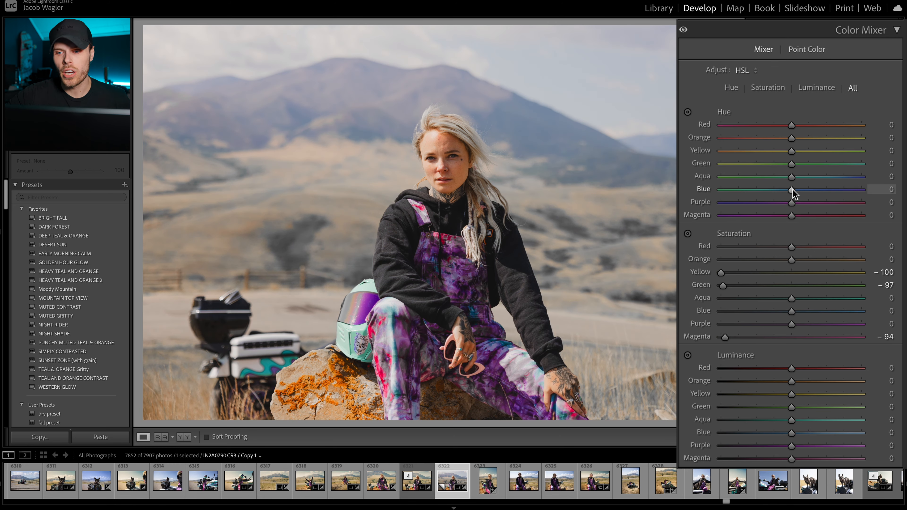
left_click_drag(792, 193, 778, 194)
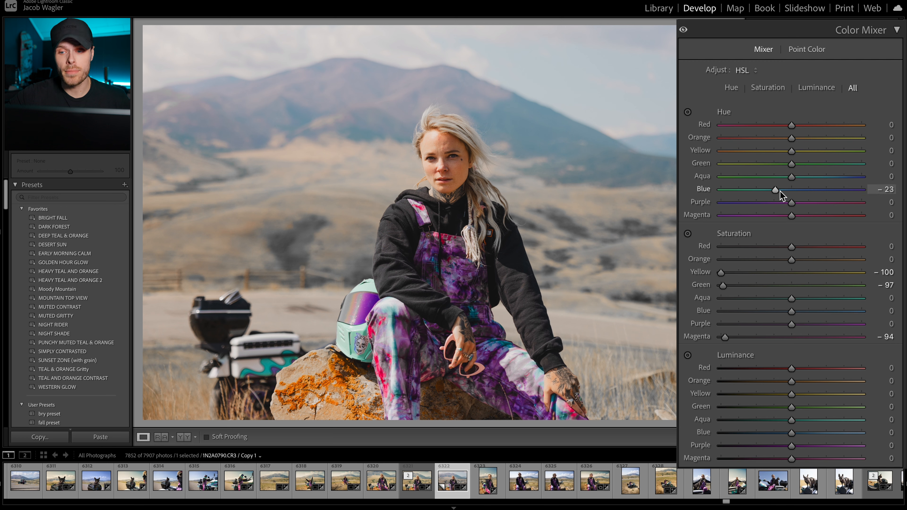
mouse_move(792, 178)
left_mouse_down()
mouse_move(747, 183)
mouse_move(823, 176)
mouse_move(787, 174)
mouse_move(698, 212)
mouse_move(859, 201)
mouse_move(788, 188)
left_mouse_up()
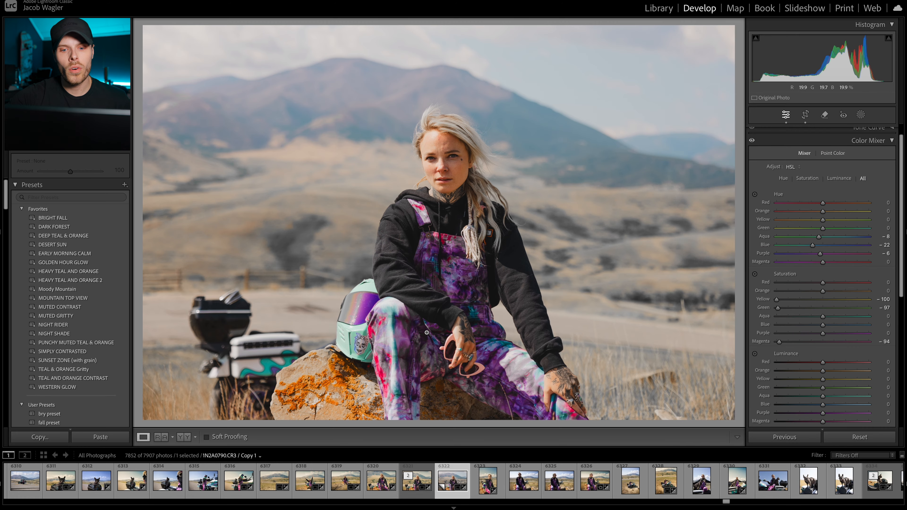
Step: Check the woman's face up close and set the Yellow saturation to -20 in the Color Mixer
left_click(404, 347)
left_click(404, 347)
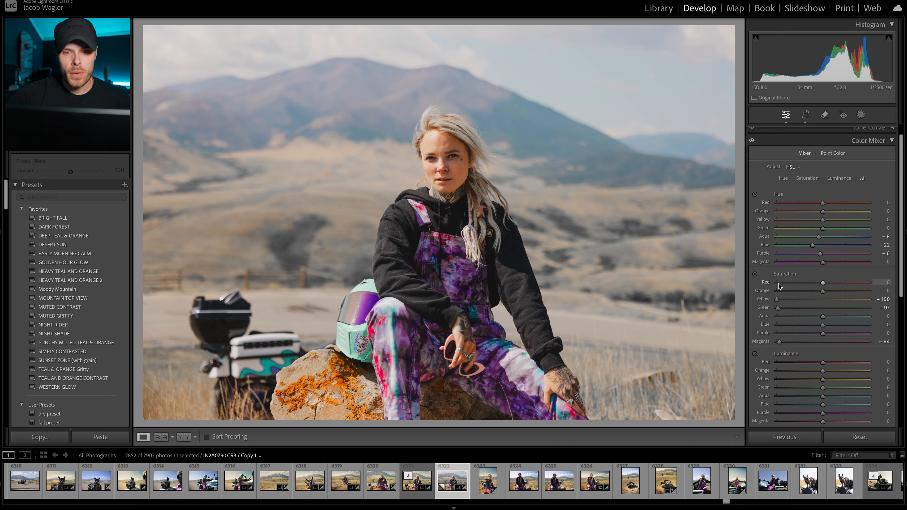
left_click(517, 140)
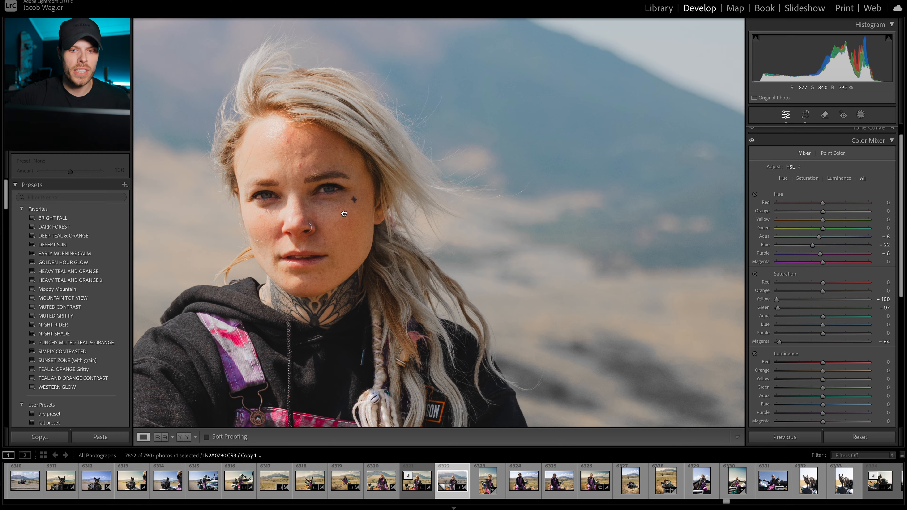
left_click_drag(301, 219, 387, 211)
left_click(416, 233)
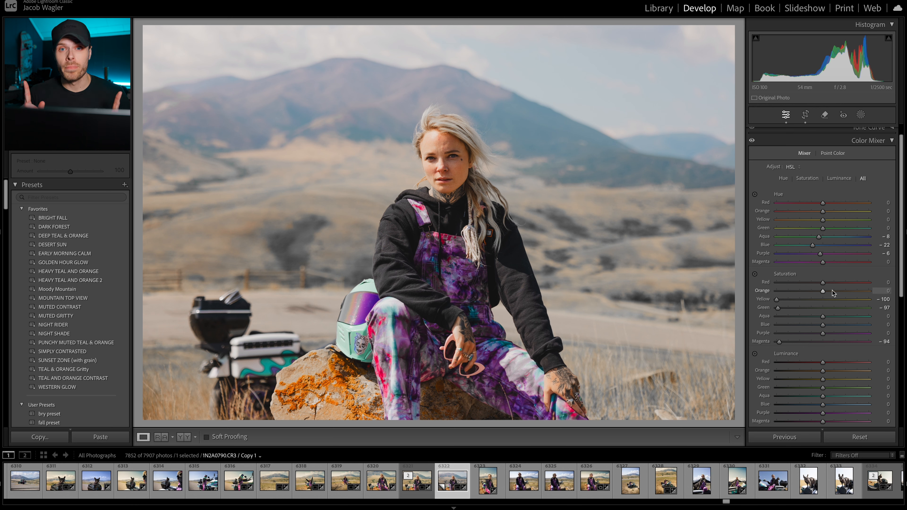
left_click_drag(777, 299, 801, 300)
left_click_drag(765, 272, 776, 274)
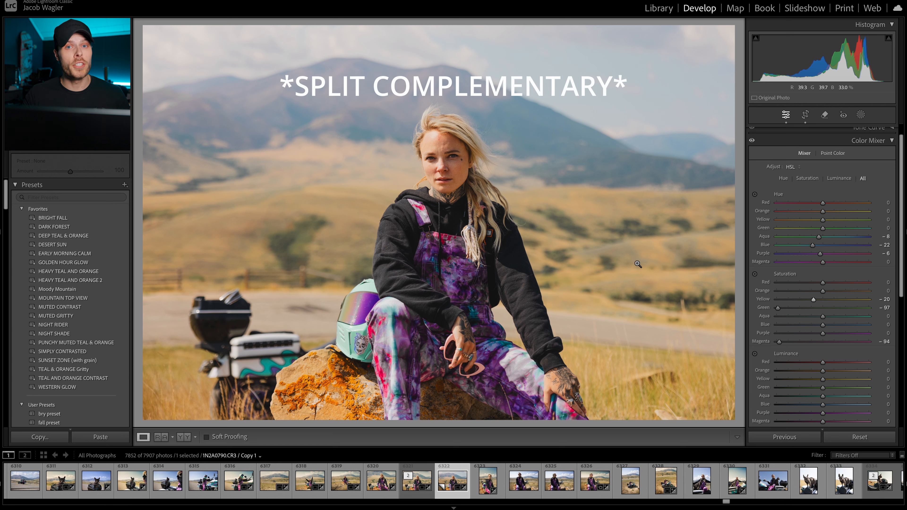
Step: Move the Global color grading hue to 29 and on to 70, keeping its saturation at 0
left_click(892, 141)
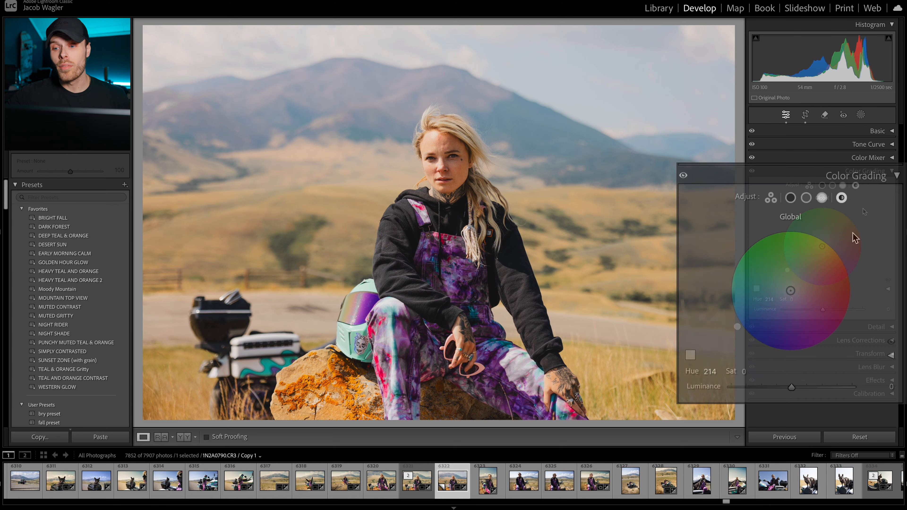
left_click(846, 258)
left_click_drag(846, 258, 846, 260)
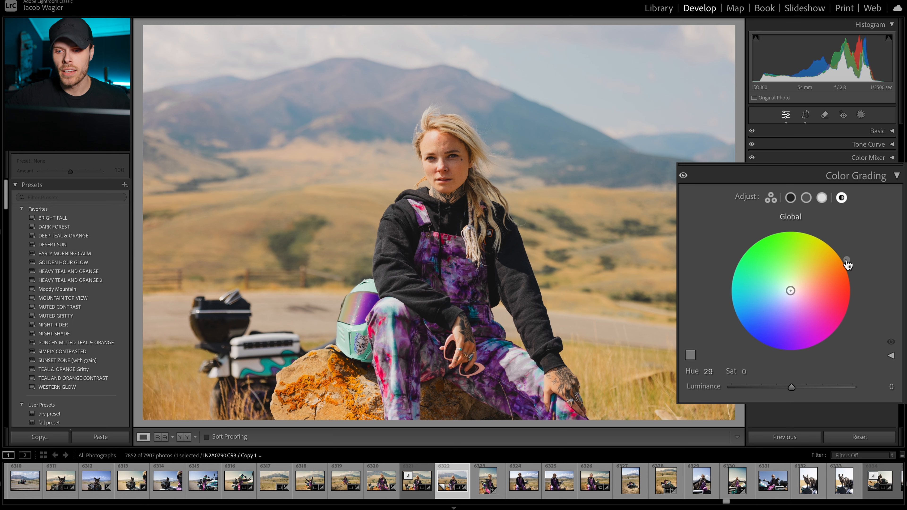
left_click_drag(735, 323, 811, 230)
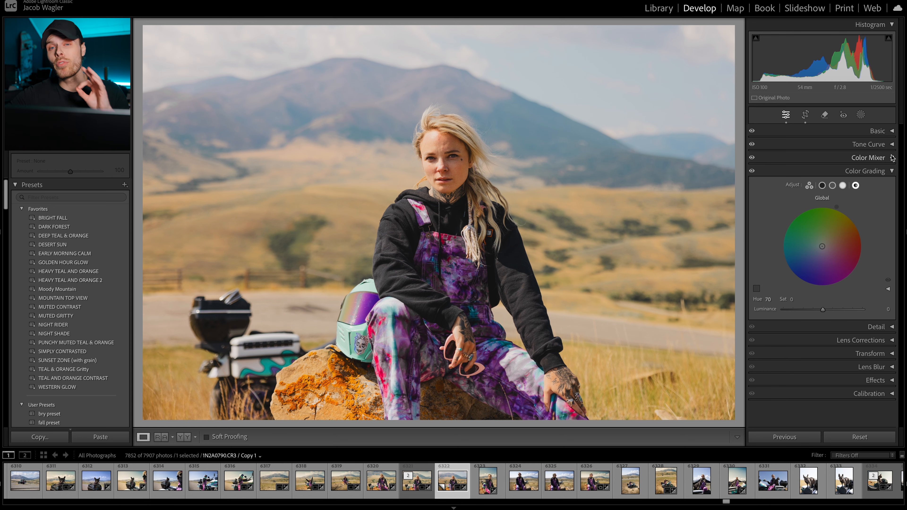
Step: Try a Yellow hue of +11 in the Color Mixer, set it to -31, and check the woman's face up close
left_click(892, 157)
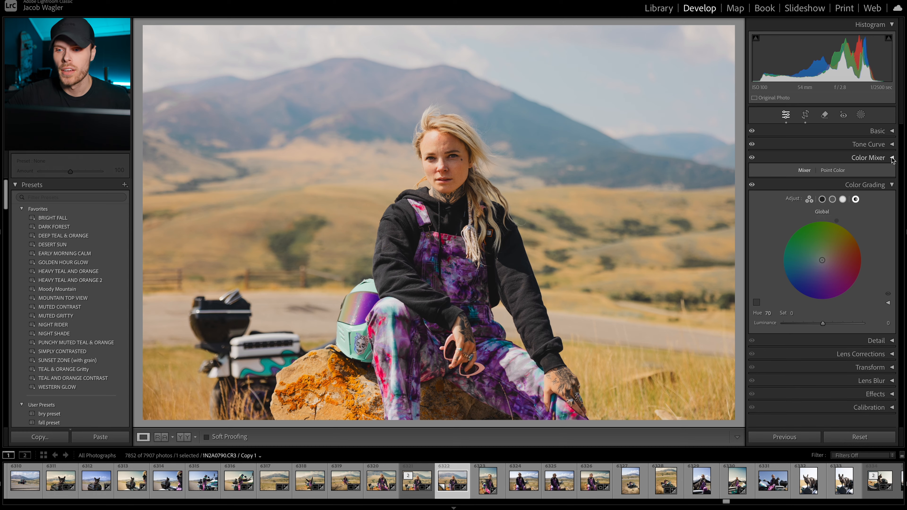
mouse_move(791, 153)
left_mouse_down()
mouse_move(781, 153)
mouse_move(799, 153)
left_mouse_up()
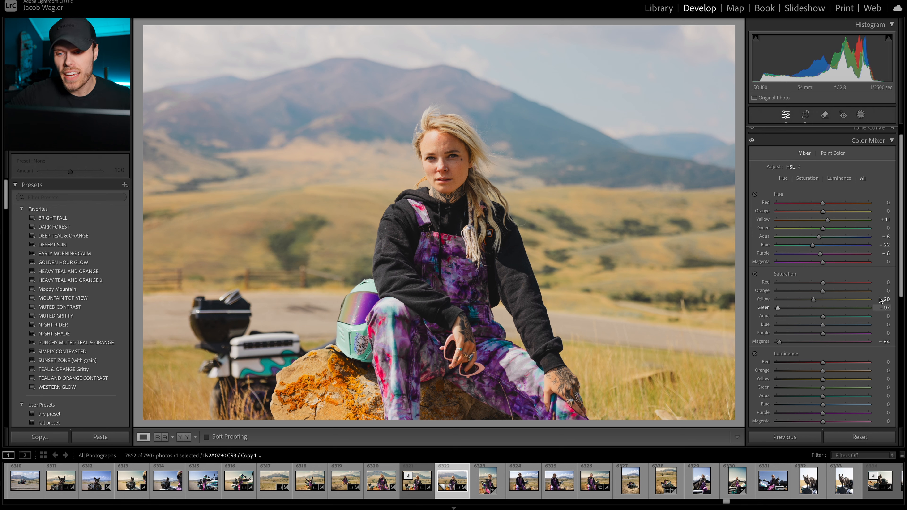
left_click_drag(828, 220, 809, 220)
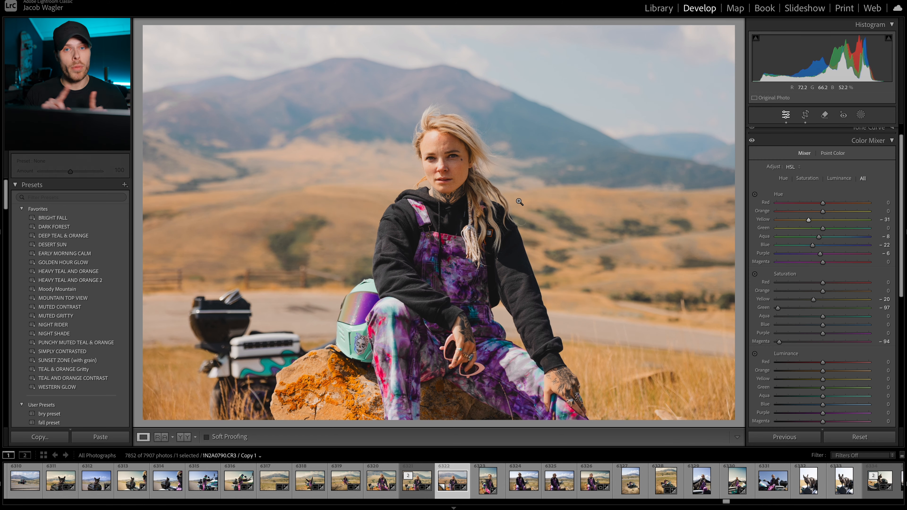
left_click(542, 228)
left_click(496, 196)
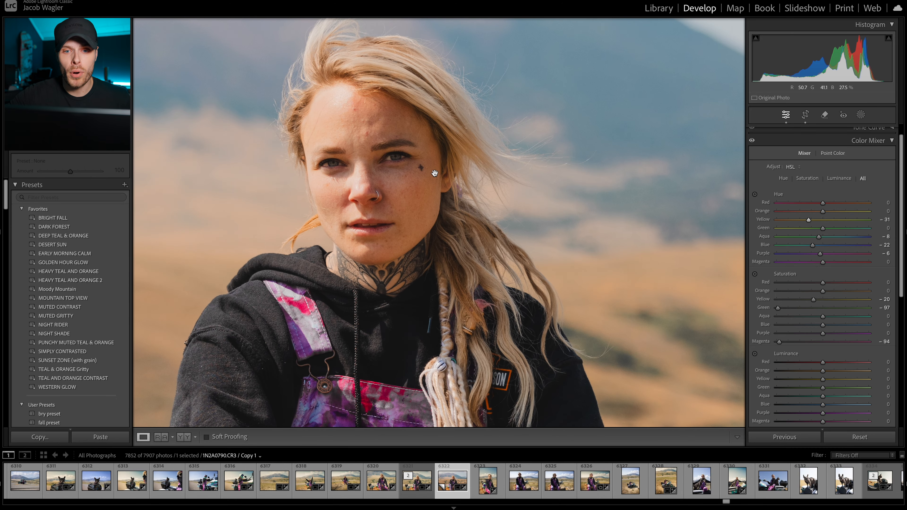
left_click(403, 197)
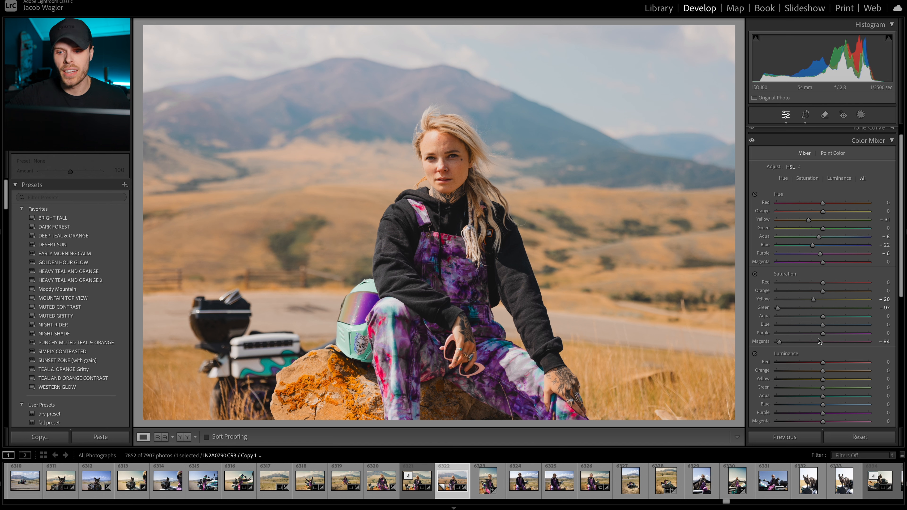
Step: Restore the Magenta saturation to 0 and set the Green saturation to -63 in the Color Mixer
scroll(818, 338, "down", 2)
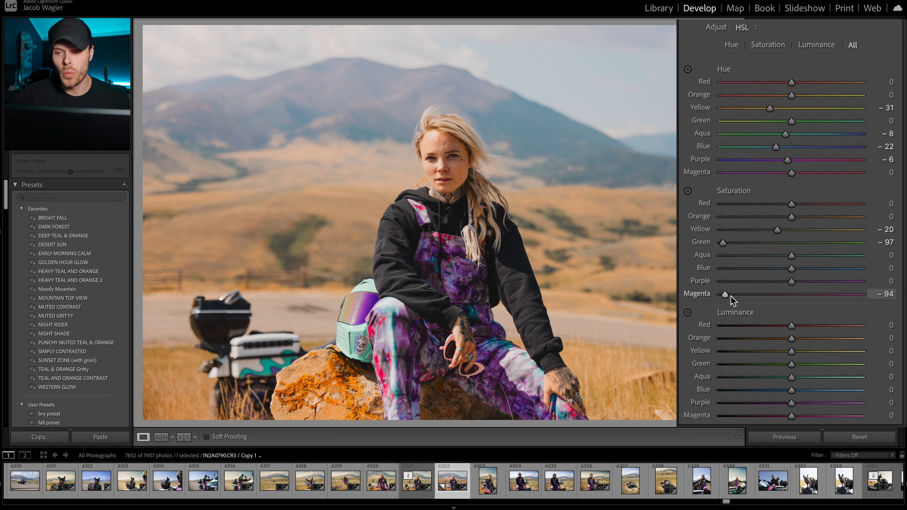
left_click_drag(726, 294, 793, 297)
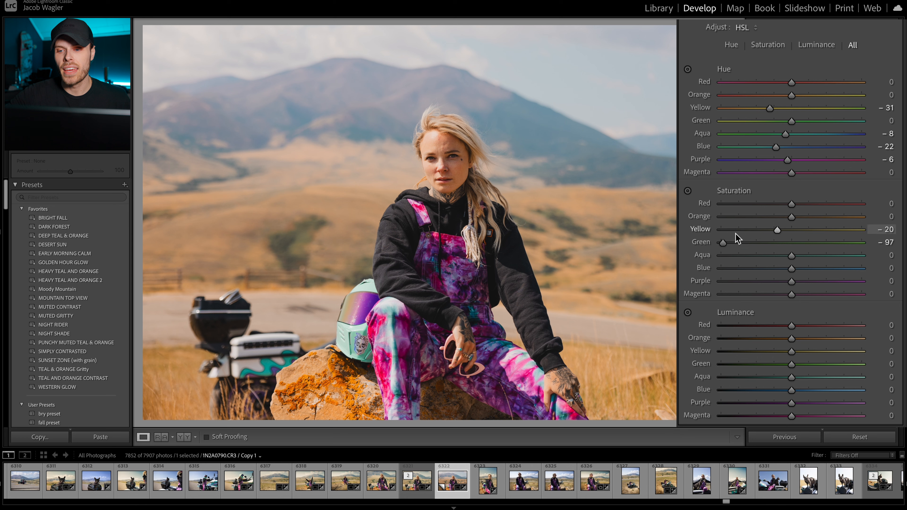
left_click_drag(723, 243, 750, 243)
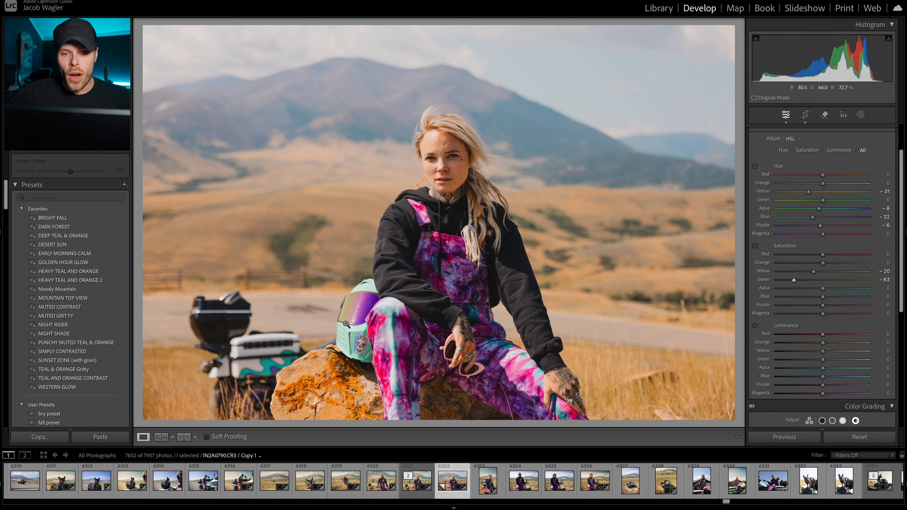
Step: Examine the colours of the tie-dye overalls, the helmet and the woman's face at several magnifications
left_click(397, 326)
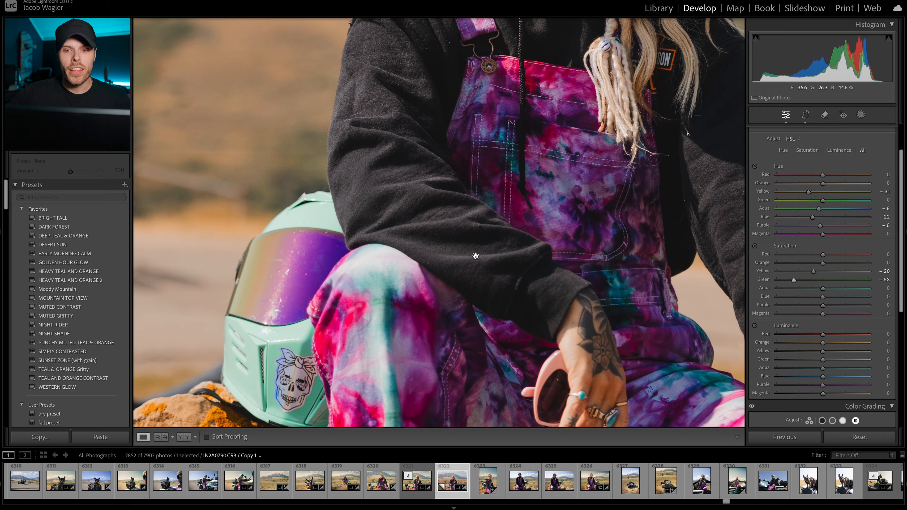
key("super+minus")
left_click_drag(506, 249, 421, 250)
left_click(421, 250)
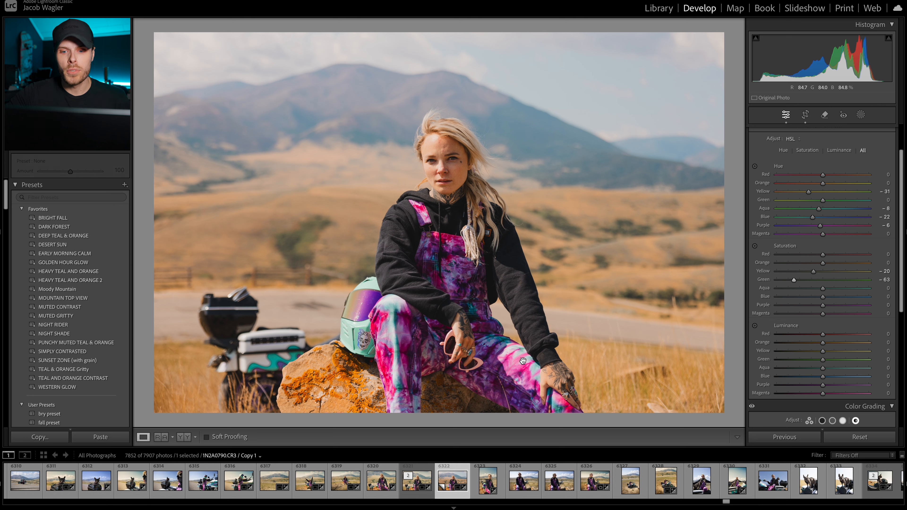
left_click(460, 277)
left_click(457, 262)
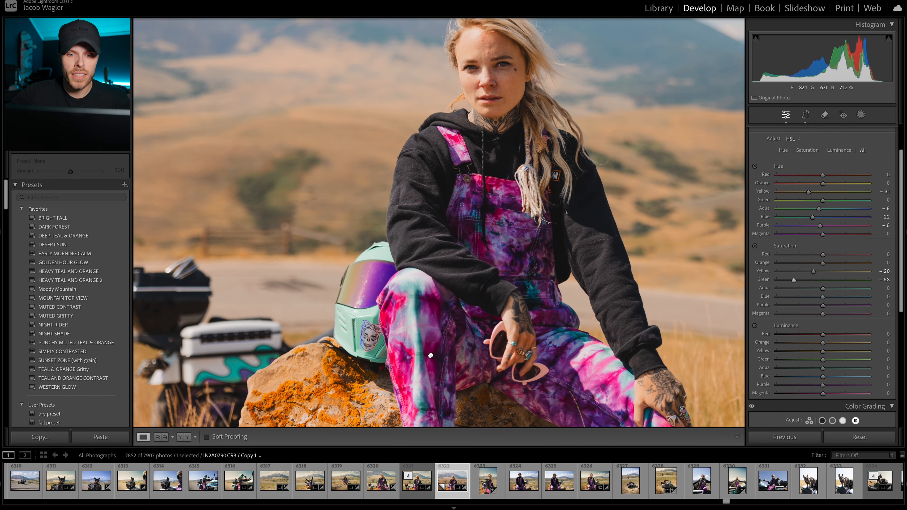
left_click_drag(431, 355, 348, 386)
left_click_drag(450, 285, 449, 345)
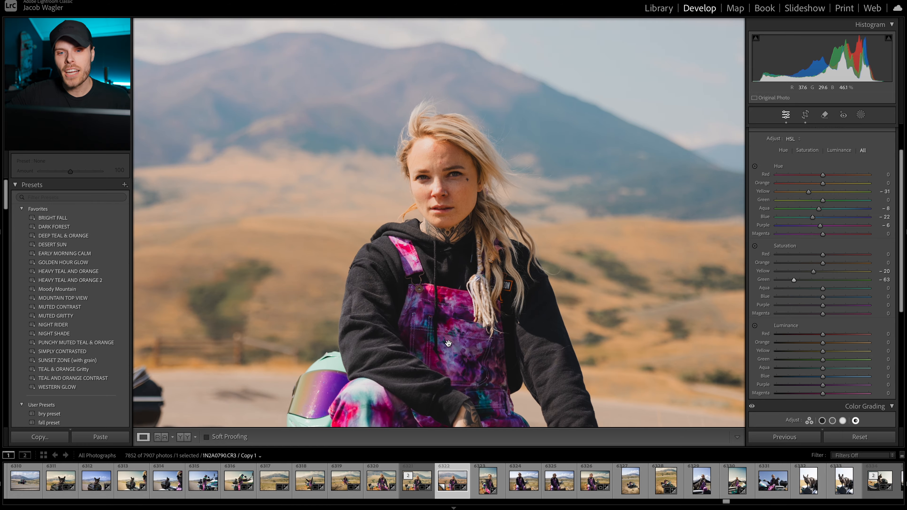
left_click(448, 345)
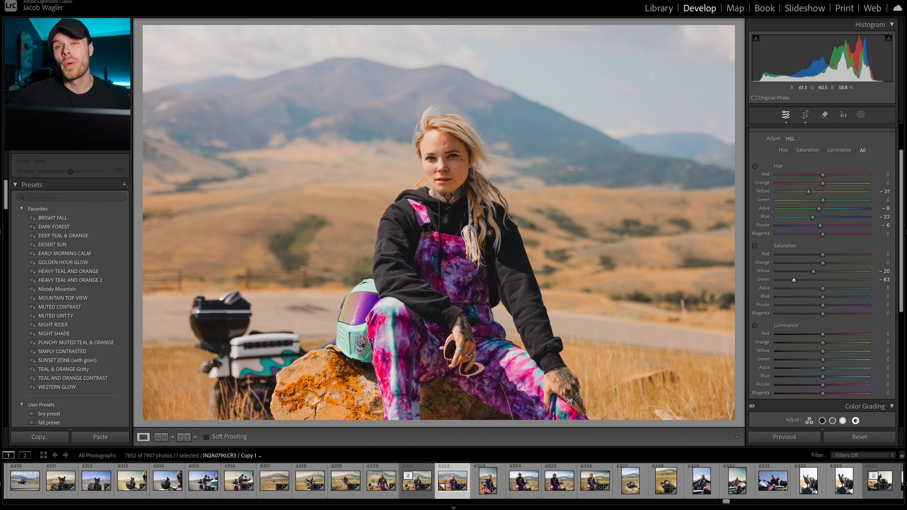
left_click(361, 344)
left_click_drag(360, 342, 360, 307)
left_click_drag(487, 321, 442, 344)
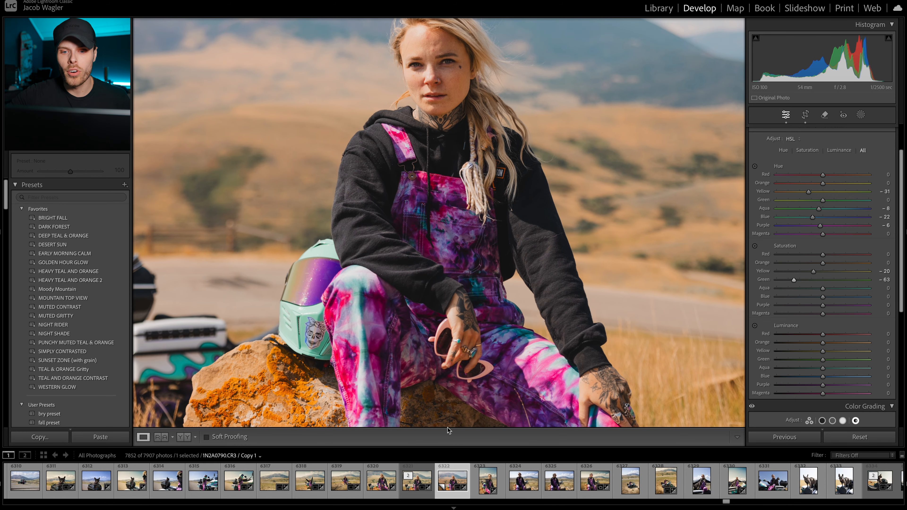
left_click(481, 349)
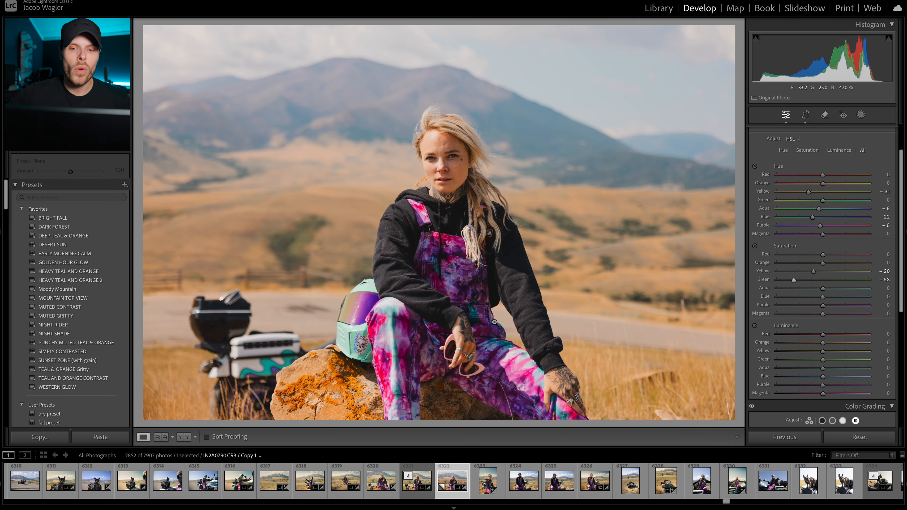
left_click(438, 283)
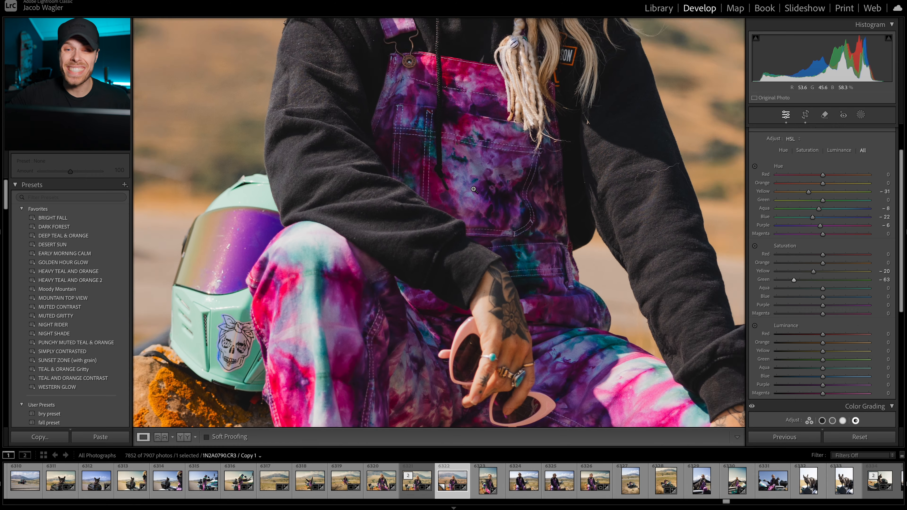
left_click(474, 190)
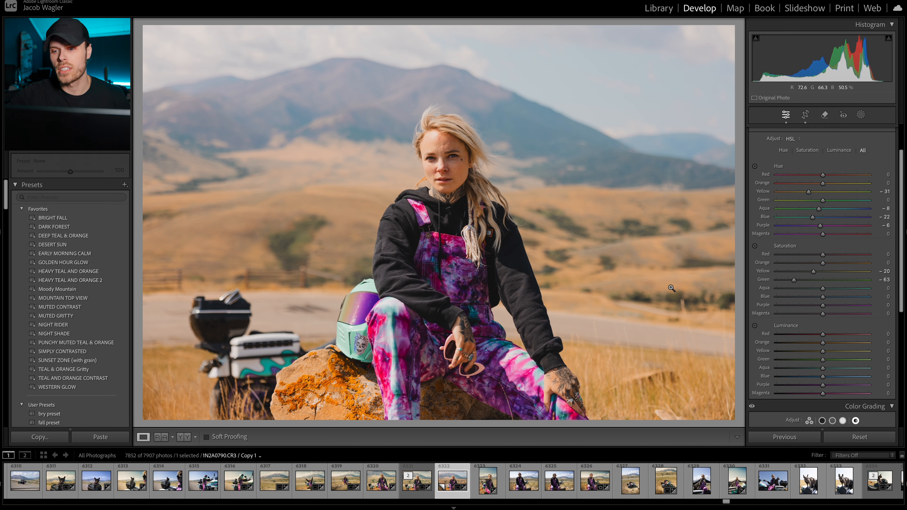
Step: Set the Magenta saturation to -12 and lower the luminance of Blue to -27, Purple to -5 and Magenta to -12
left_click_drag(789, 296, 781, 296)
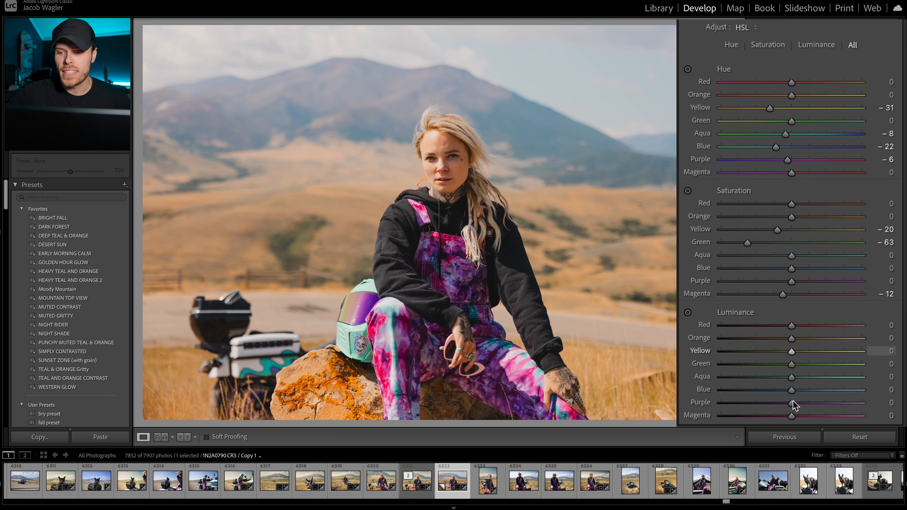
left_click_drag(791, 416, 771, 394)
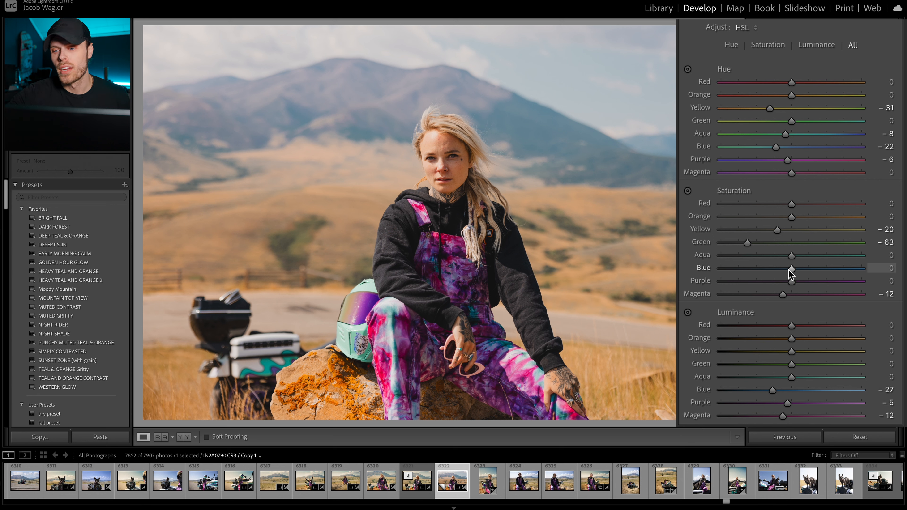
Step: Try a Blue saturation of -50, check the woman's face, and settle the Blue saturation at -36
left_click_drag(790, 272, 756, 272)
left_click(446, 152)
left_click(446, 153)
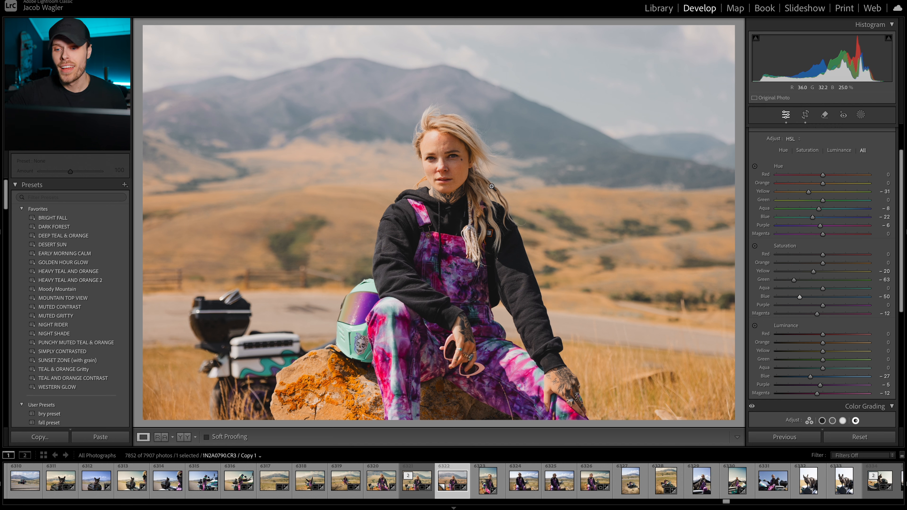
left_click_drag(762, 272, 771, 275)
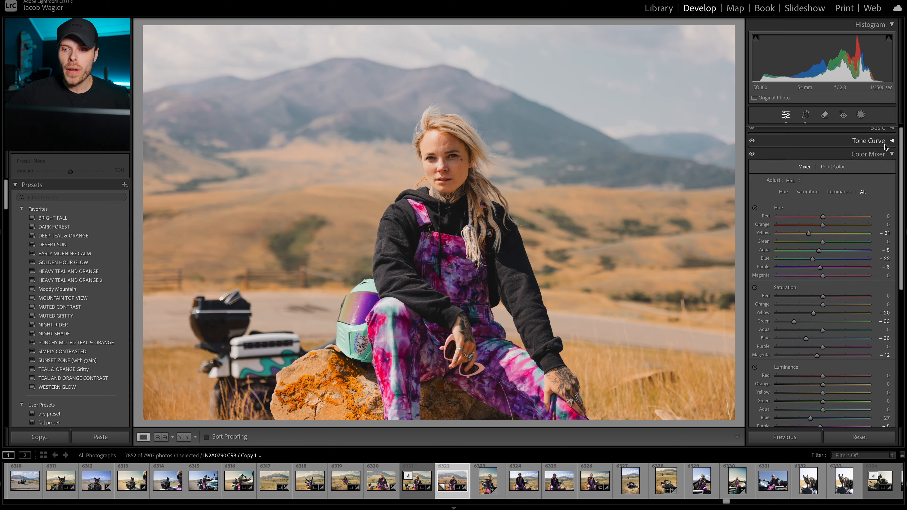
Step: Give the Highlights a color grading tint with hue 43 and saturation 59
left_click(871, 133)
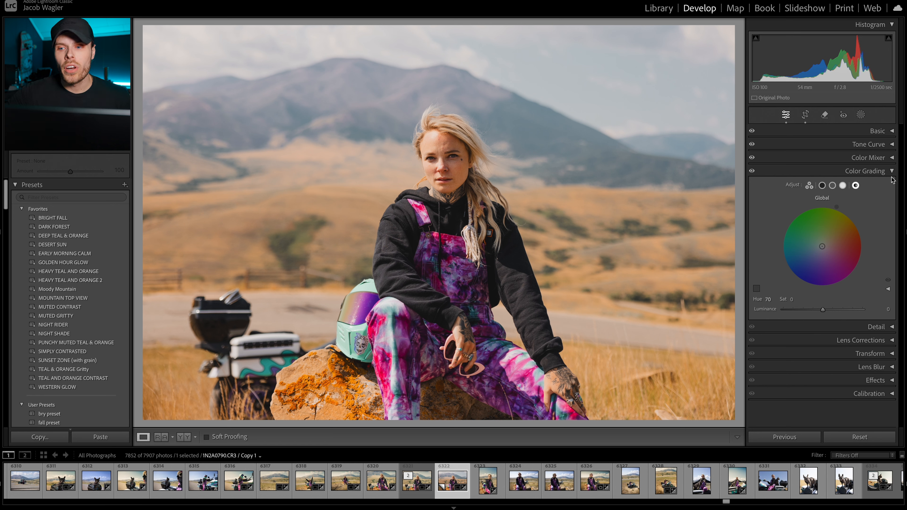
left_click(842, 186)
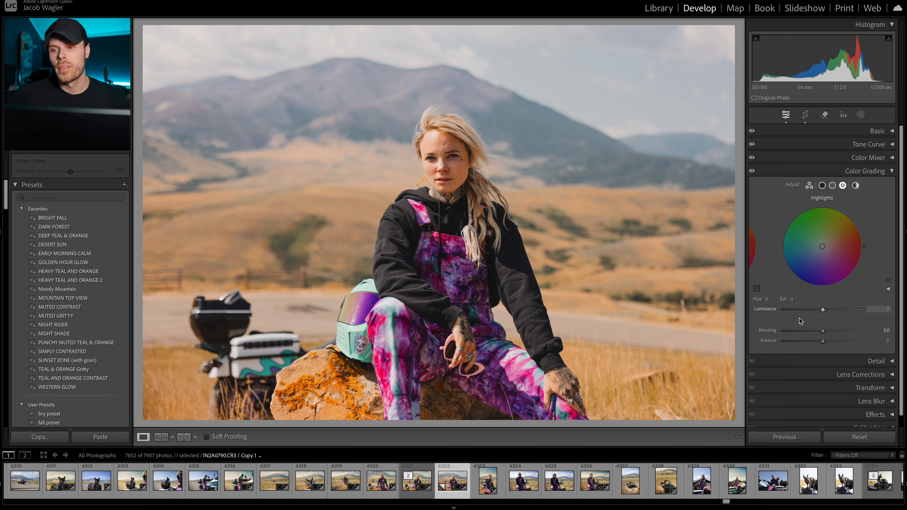
left_click(767, 299)
type("21")
left_click_drag(768, 299, 782, 299)
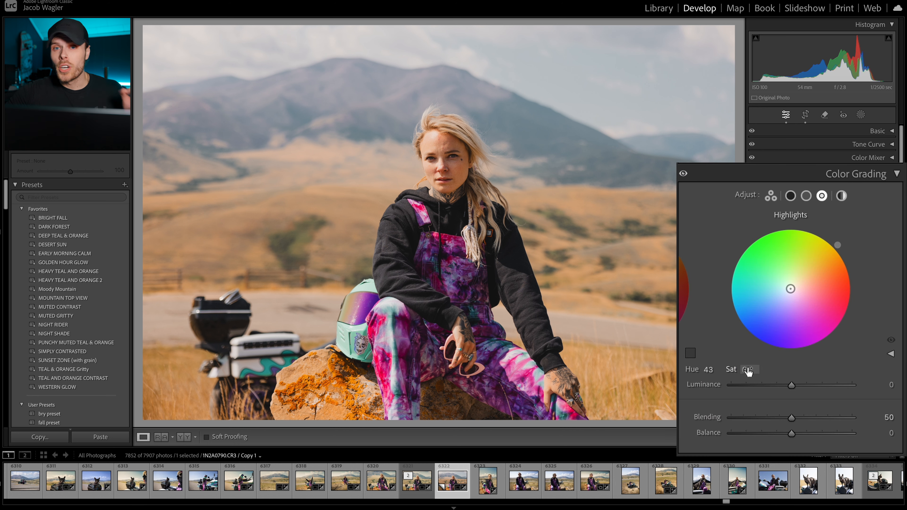
left_click_drag(747, 367, 769, 367)
Step: Try orange and green hues for the Highlights tint, set the hue to 50, and check the woman's face up close
left_click_drag(710, 369, 705, 368)
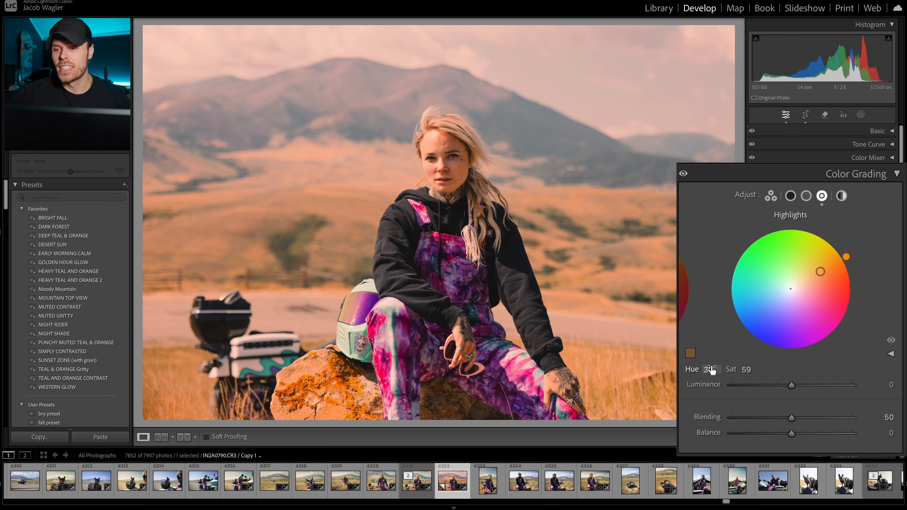
left_click_drag(711, 367, 711, 368)
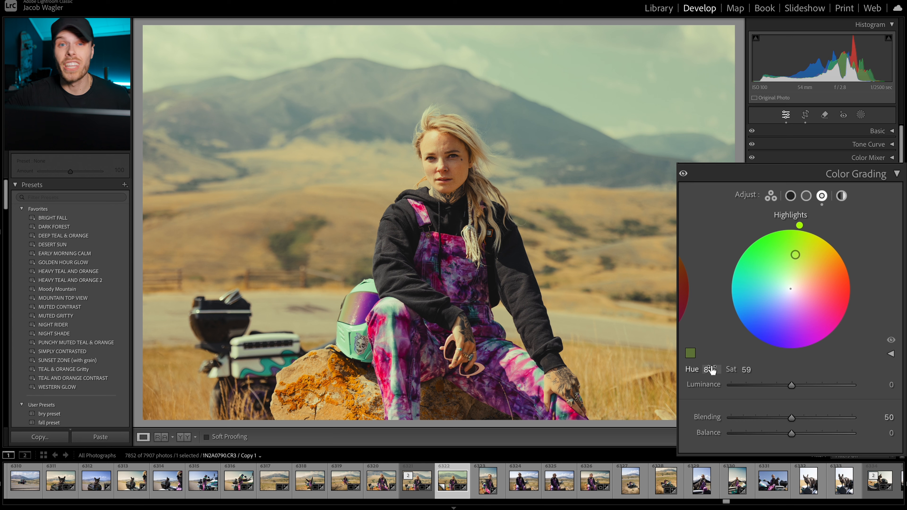
left_click_drag(710, 368, 698, 368)
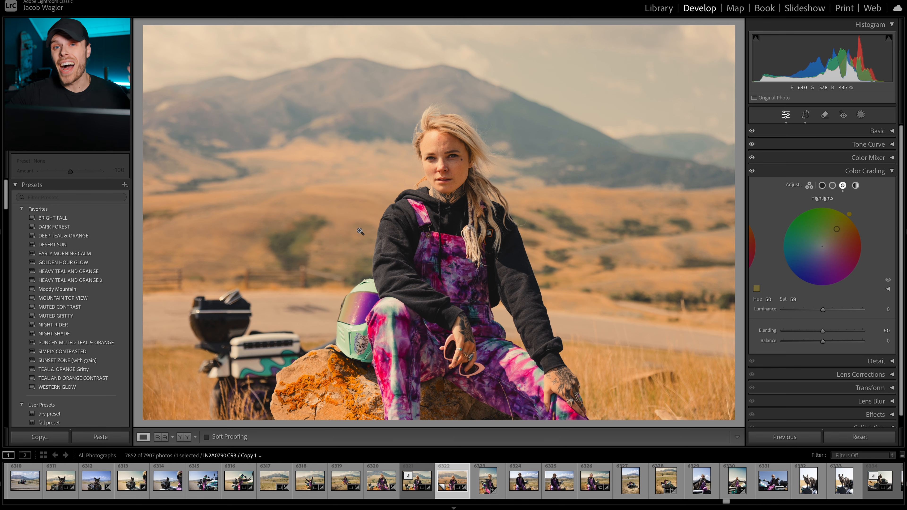
left_click(456, 157)
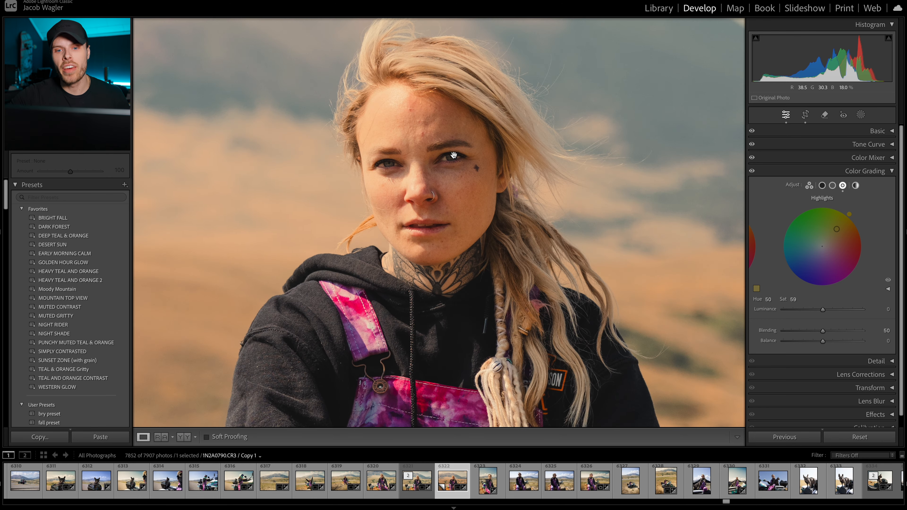
left_click(448, 242)
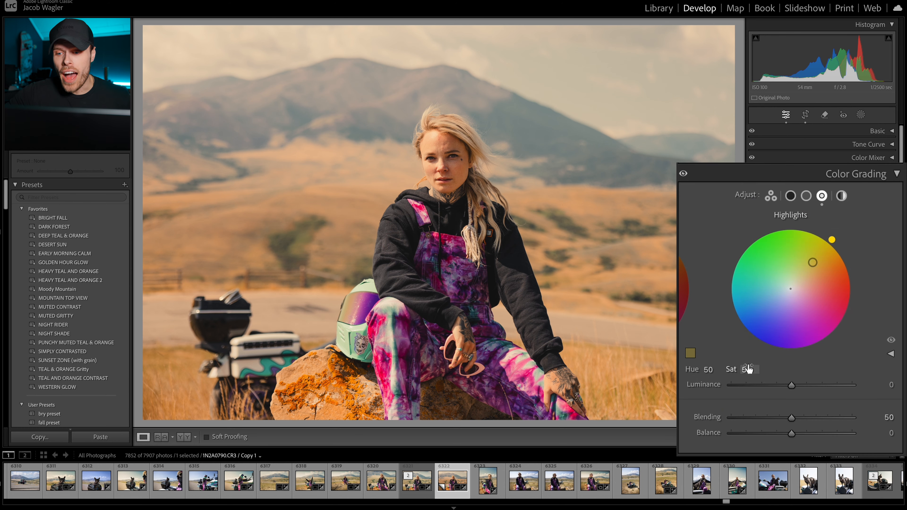
Step: Try a Highlights saturation of 91 and settle it back in the 50s
left_click_drag(750, 368, 762, 368)
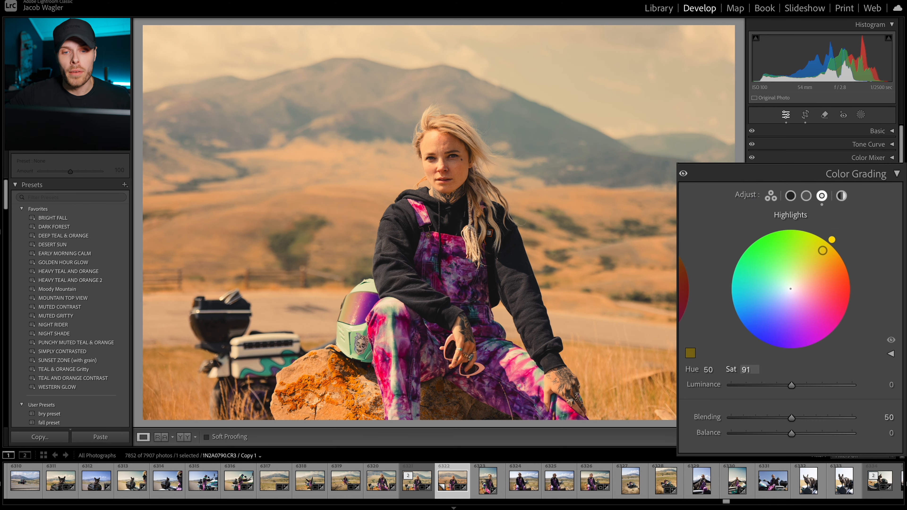
left_click_drag(747, 366, 733, 366)
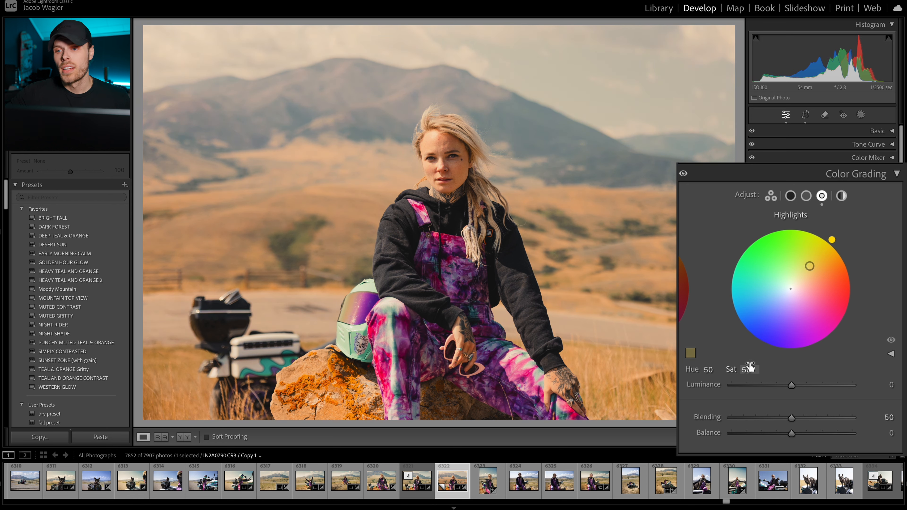
Step: Give the Midtones a tint with hue 48 and saturation 13, and check the woman's face up close
left_click(805, 196)
left_click_drag(705, 370, 723, 370)
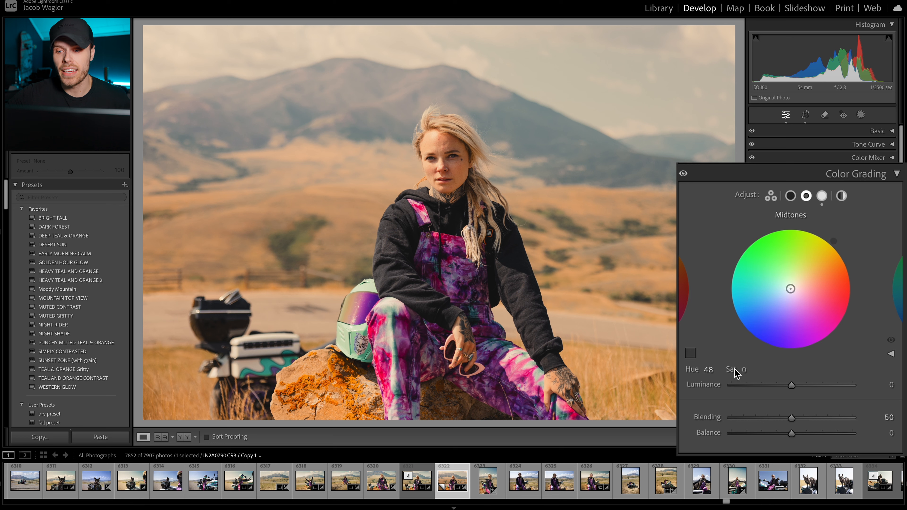
mouse_move(743, 369)
left_mouse_down()
mouse_move(754, 370)
mouse_move(711, 365)
left_mouse_up()
left_click(451, 152)
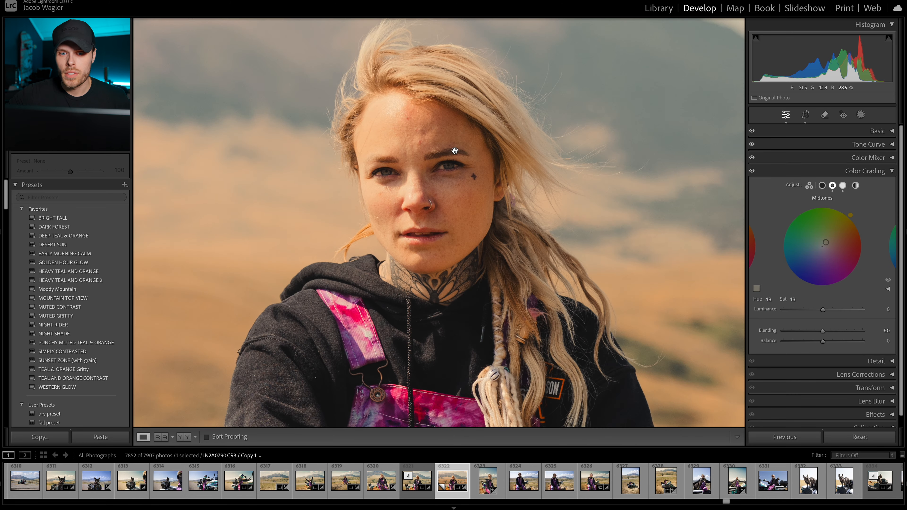
left_click(454, 151)
Step: Inspect the black hoodie up close and set the Shadows tint to a blue hue of 218
left_click(821, 186)
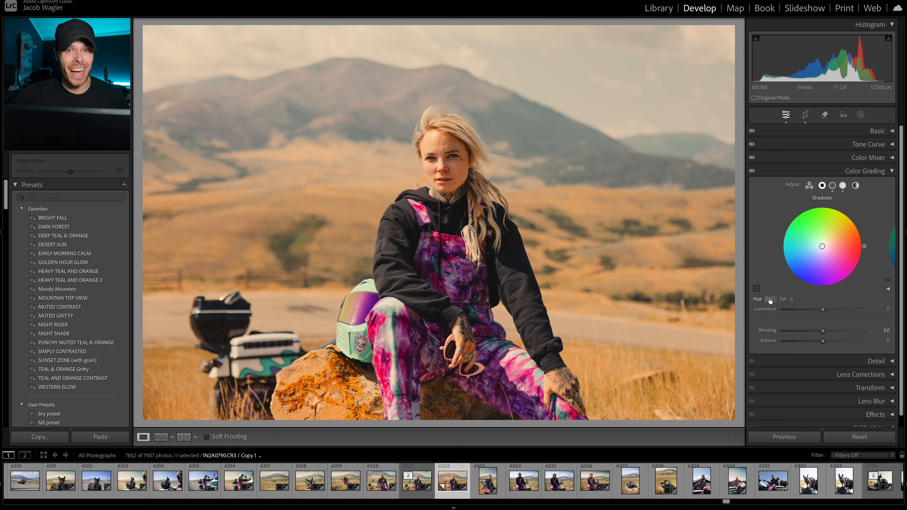
left_click(496, 251)
left_click_drag(495, 251, 504, 303)
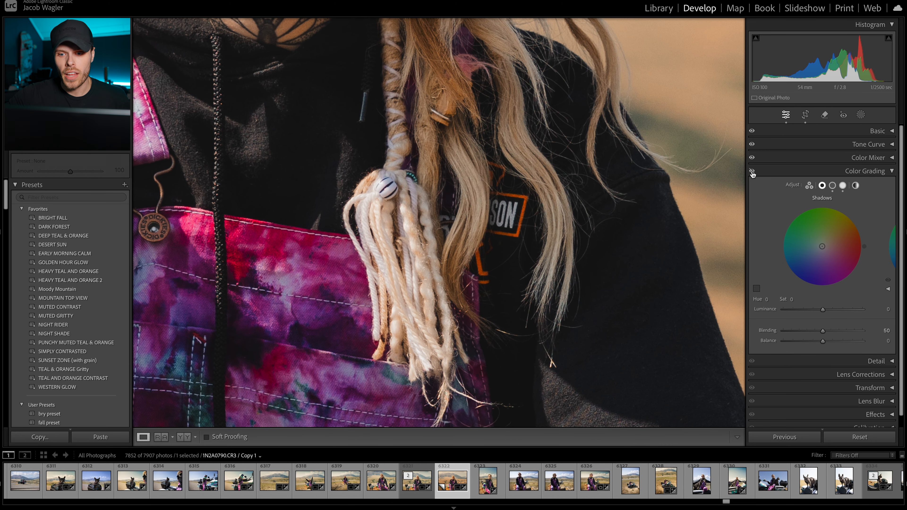
left_click(606, 249)
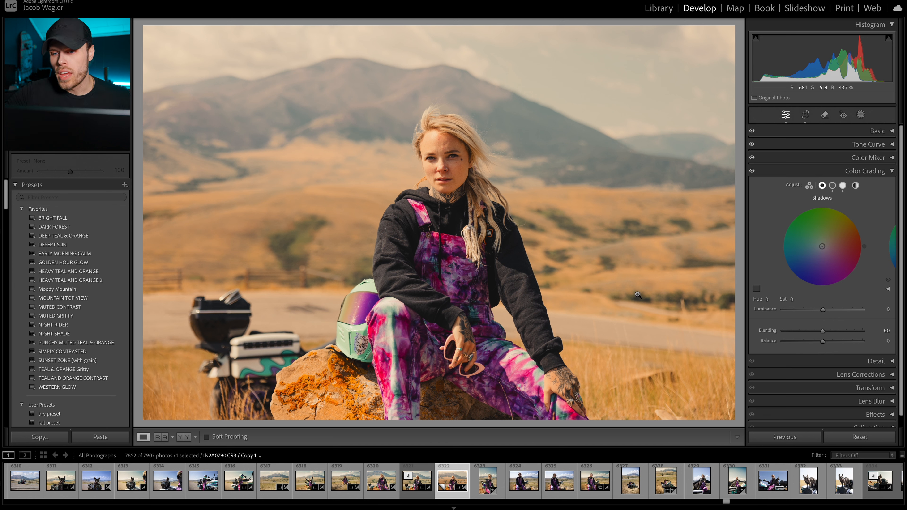
left_click(771, 299)
type("47")
left_click_drag(834, 242, 739, 329)
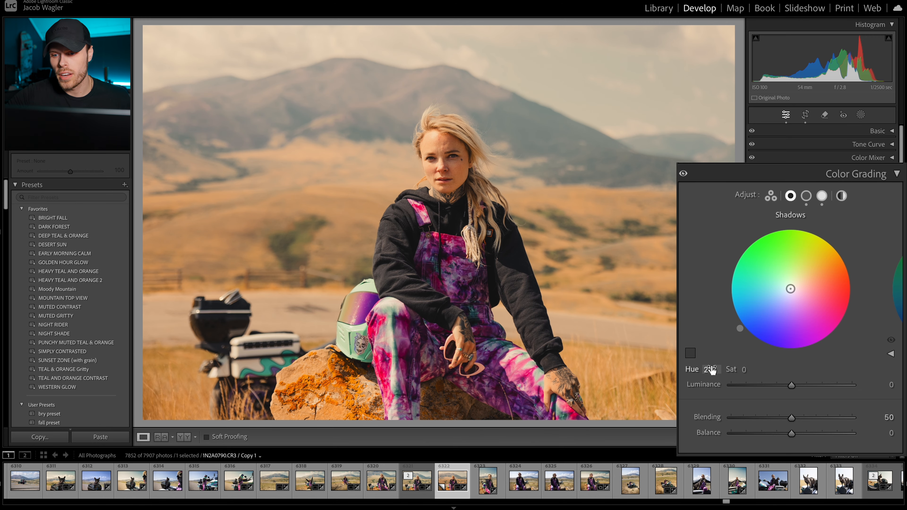
Step: Try a Shadows saturation of 5 on the hoodie, compare the photo without the tint, and settle the saturation at 4
left_click(449, 229)
left_click_drag(447, 229, 555, 210)
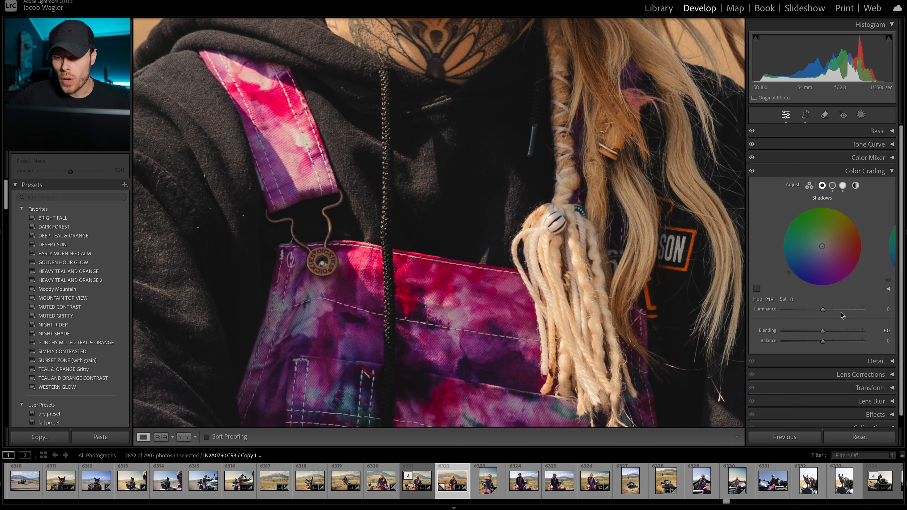
left_click_drag(753, 369, 758, 368)
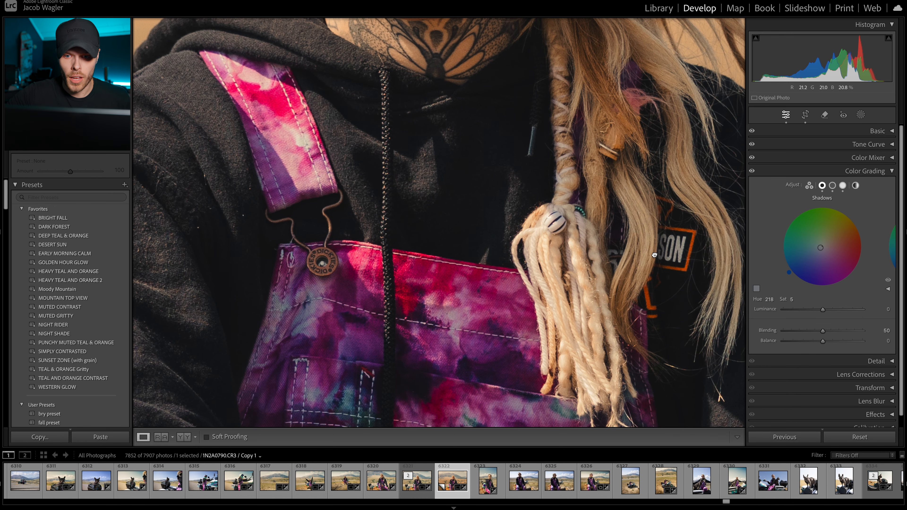
left_click(656, 256)
left_click(887, 280)
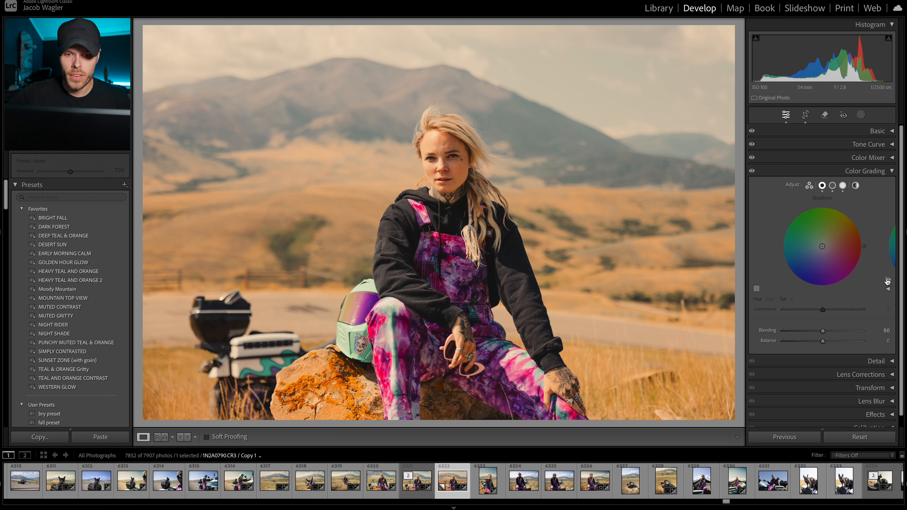
left_click(888, 281)
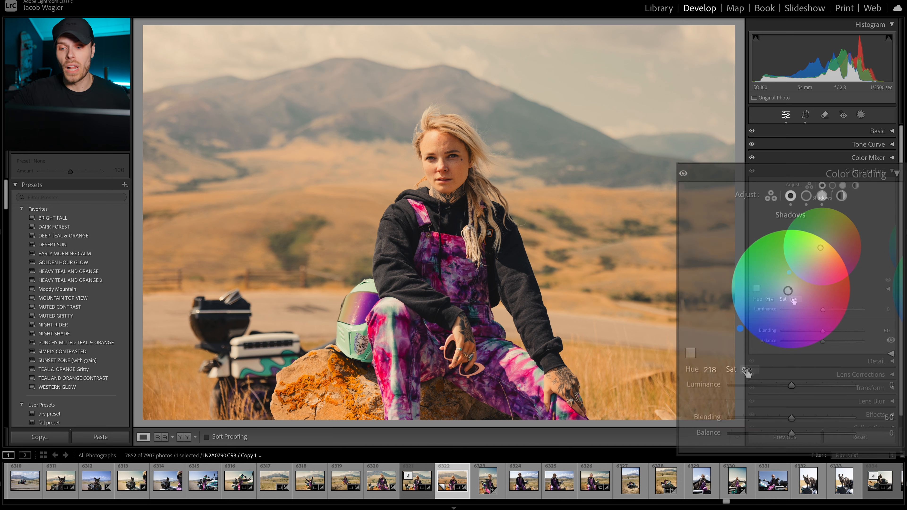
left_click_drag(793, 299, 790, 300)
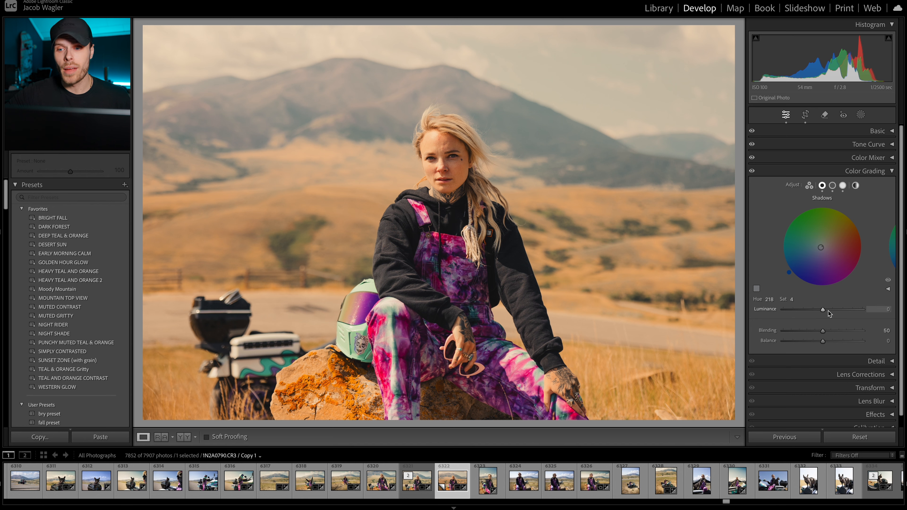
Step: Raise the saturation of the Midtones tint to about 28
left_click(832, 185)
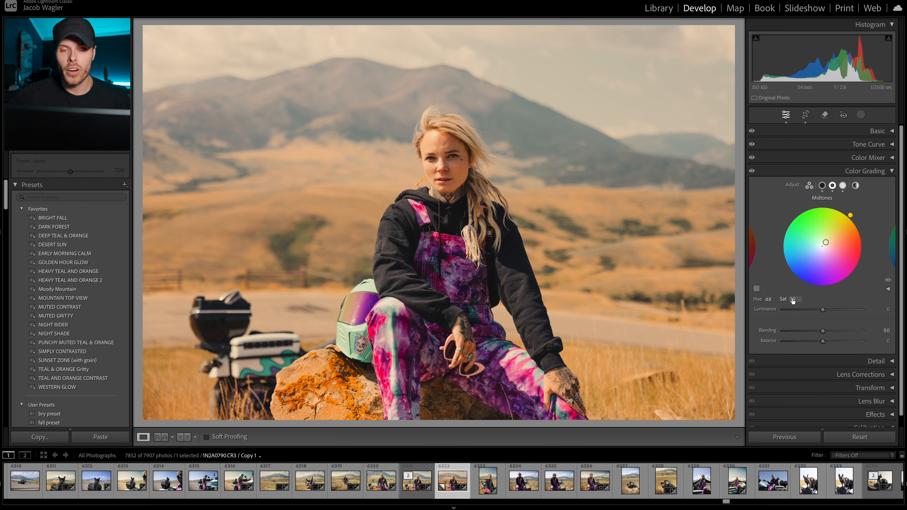
left_click_drag(792, 299, 800, 299)
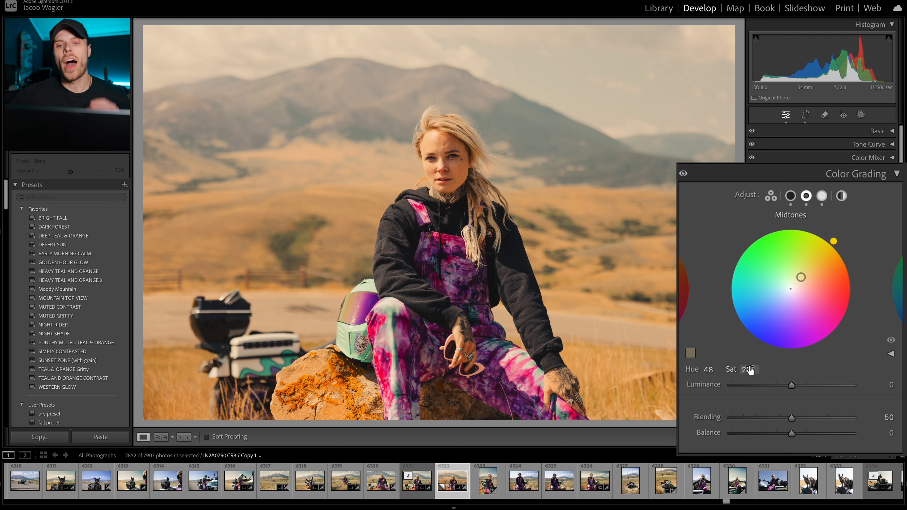